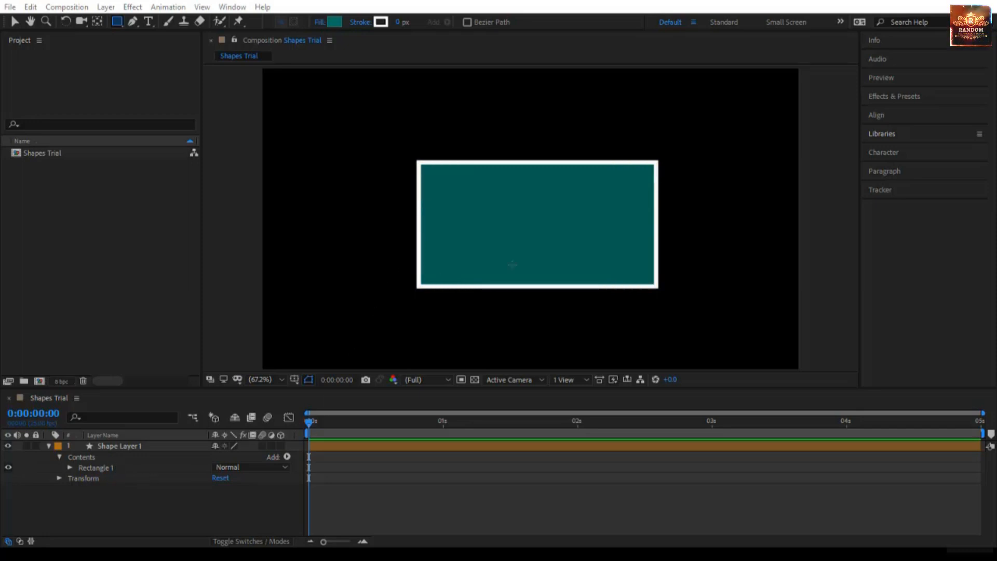
Set the stroke width of Shape Layer 1 to 0 px.
click(155, 448)
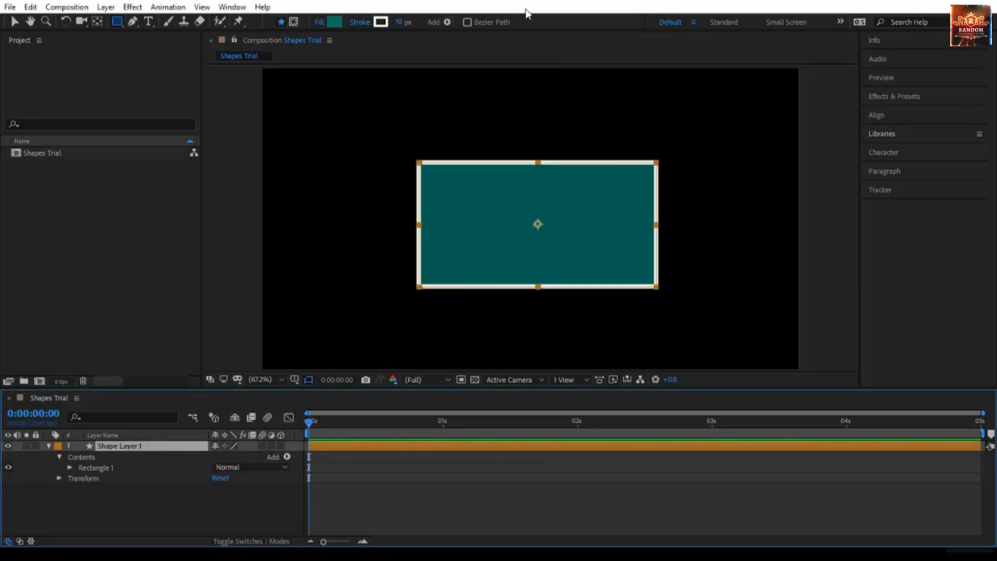
click(399, 23)
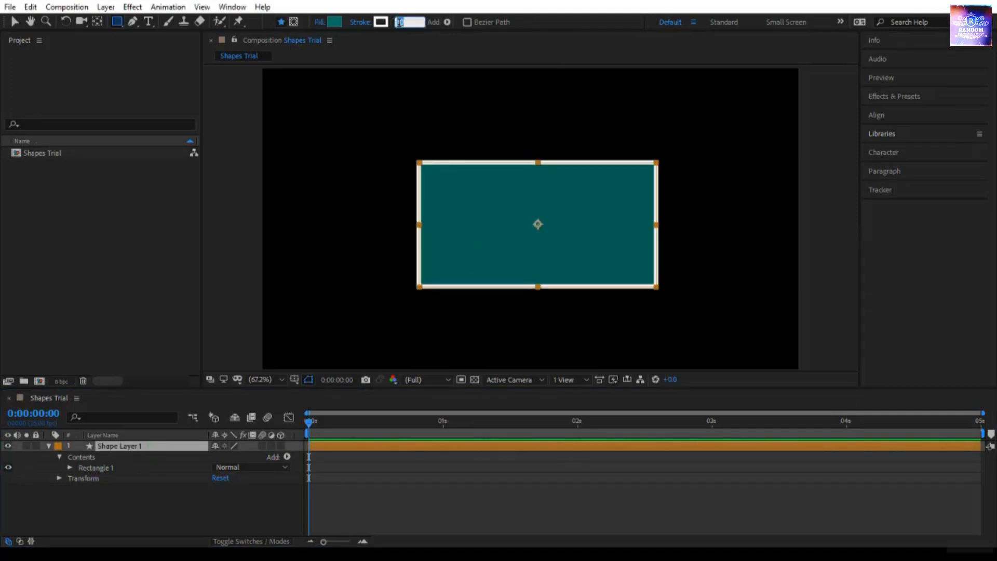
text(0)
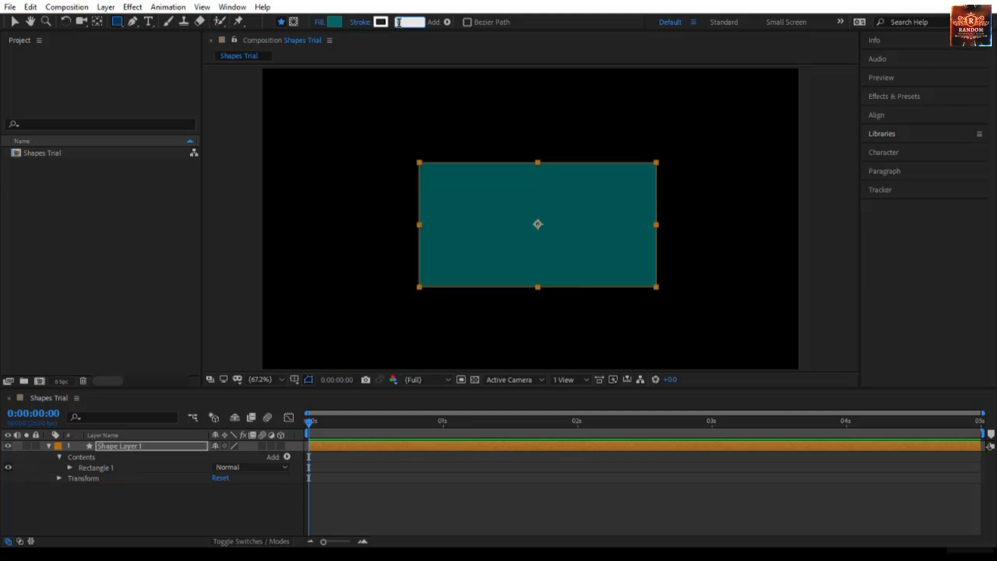
key(Return)
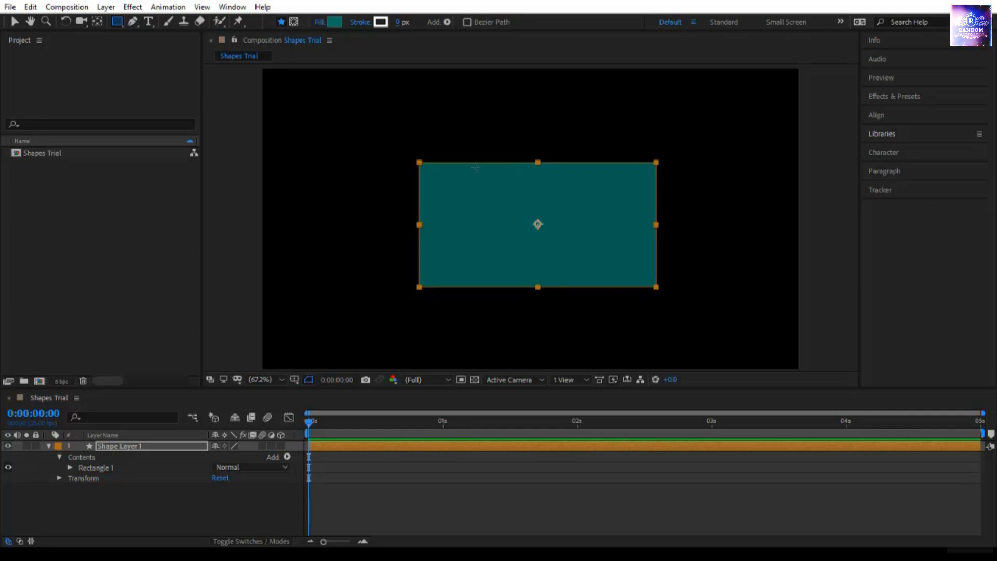
Delete the existing shape layer and draw a new wide rectangle near the middle of the composition.
click(153, 446)
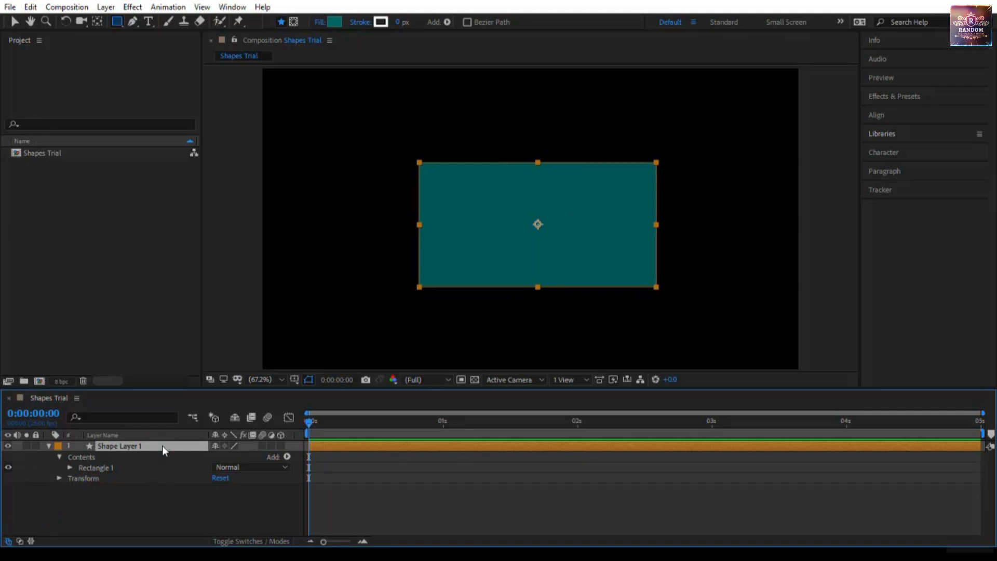
key(Delete)
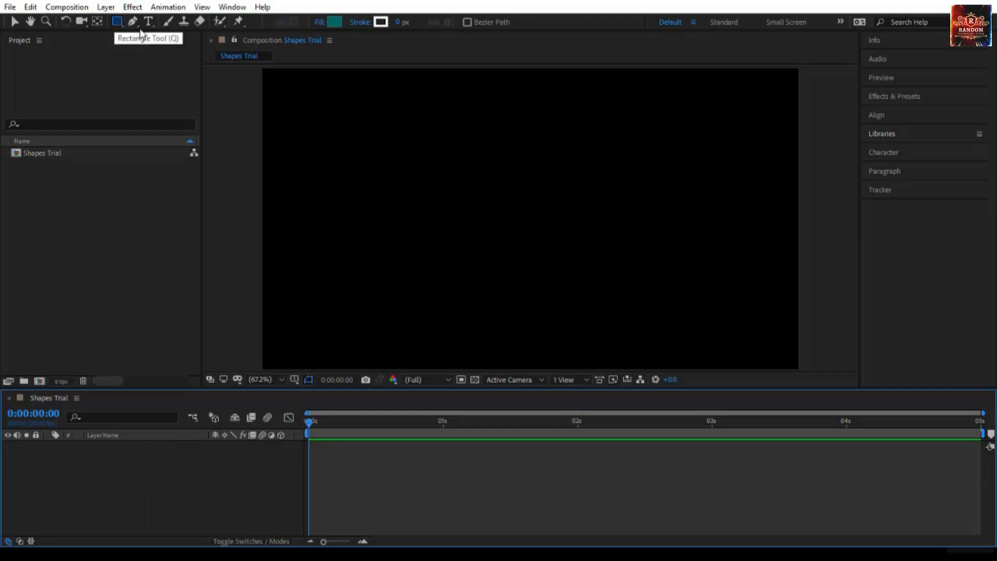
drag(417, 167, 658, 271)
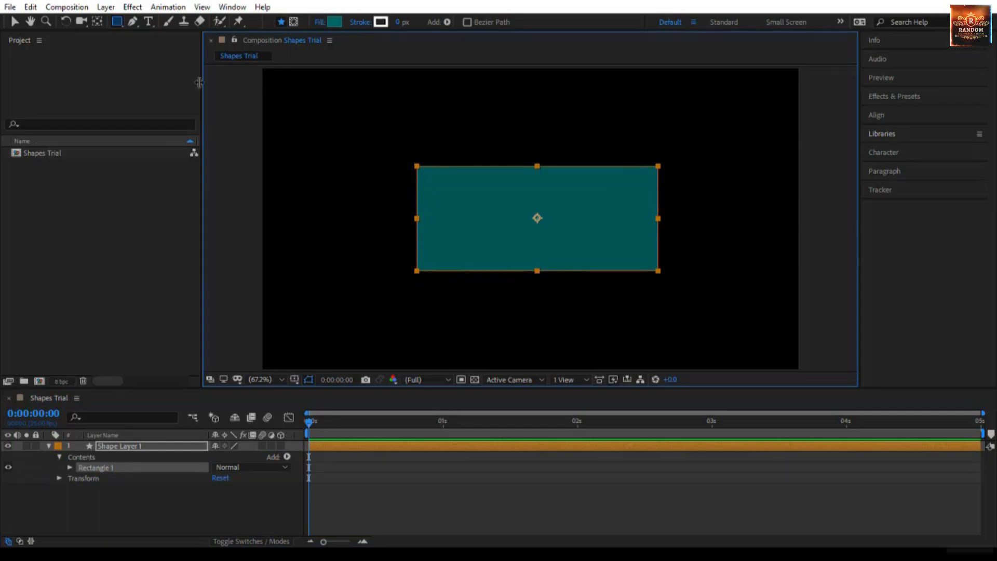
Alternate the selection between Shape Layer 1 and its Rectangle 1 group to compare how each is outlined in the composition.
click(14, 25)
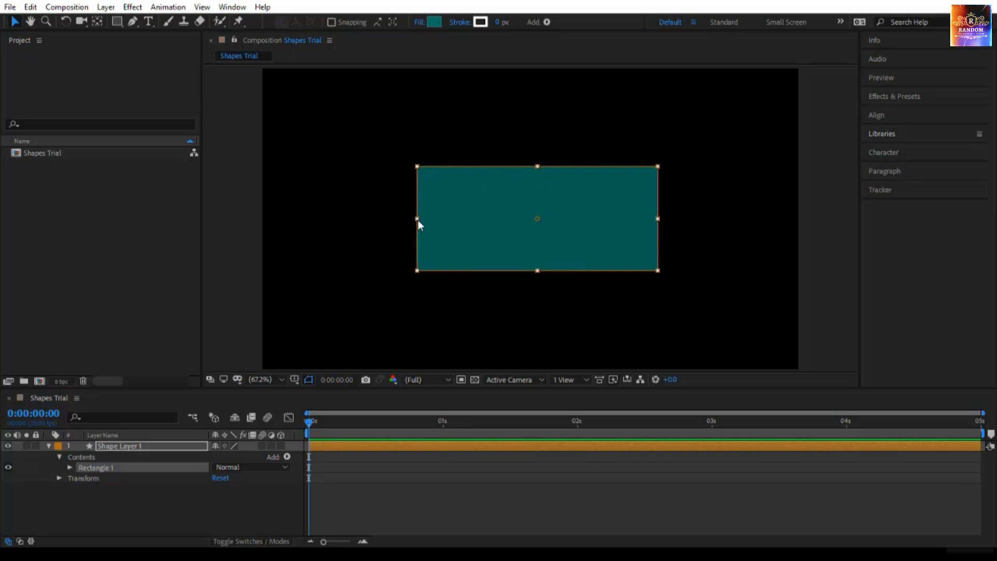
click(118, 469)
click(139, 445)
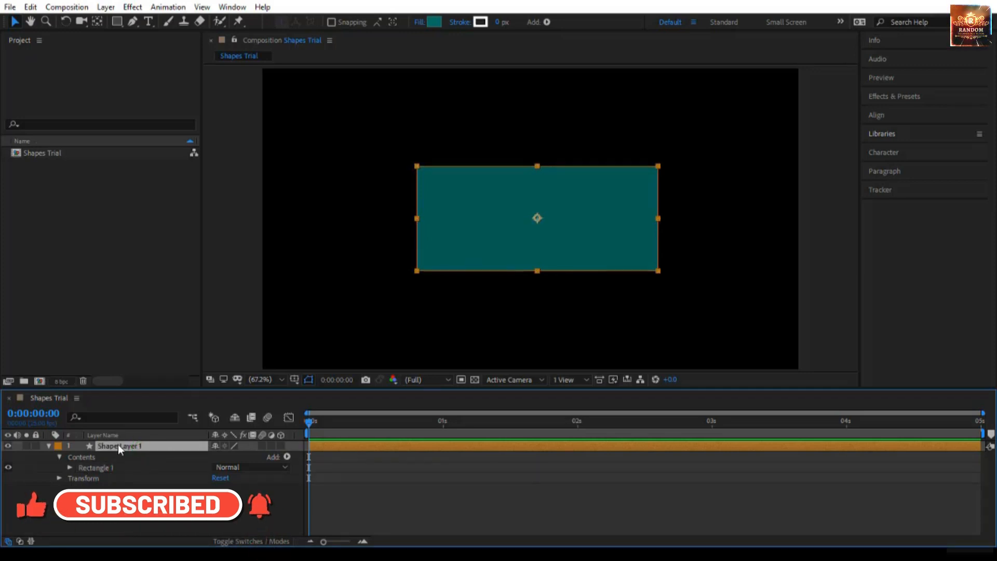
click(118, 445)
click(113, 466)
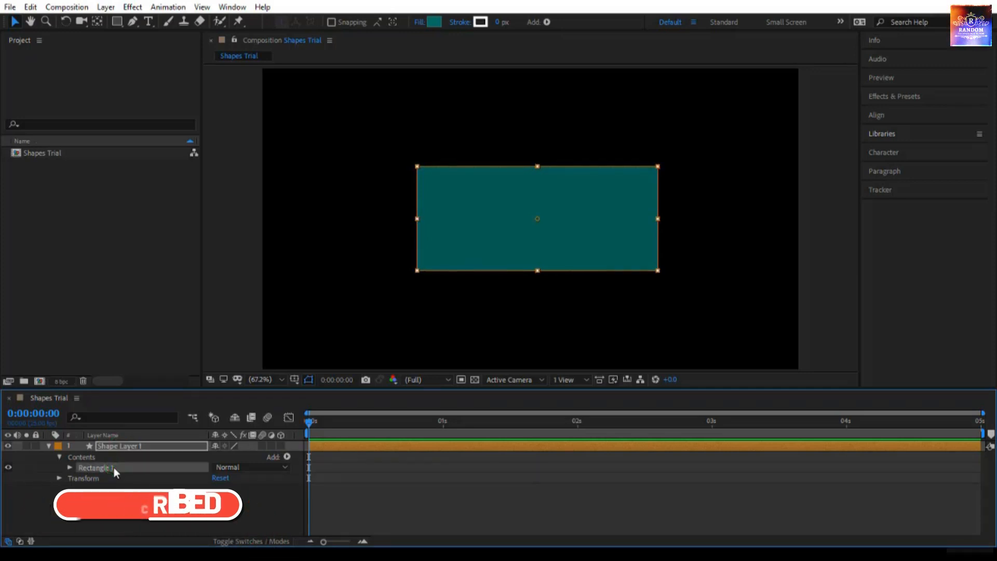
click(127, 447)
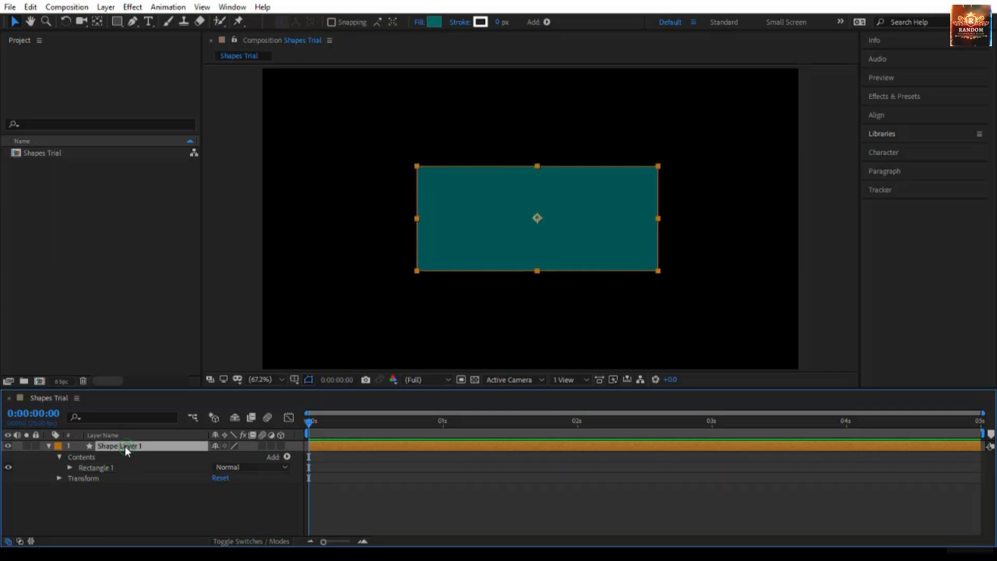
click(119, 469)
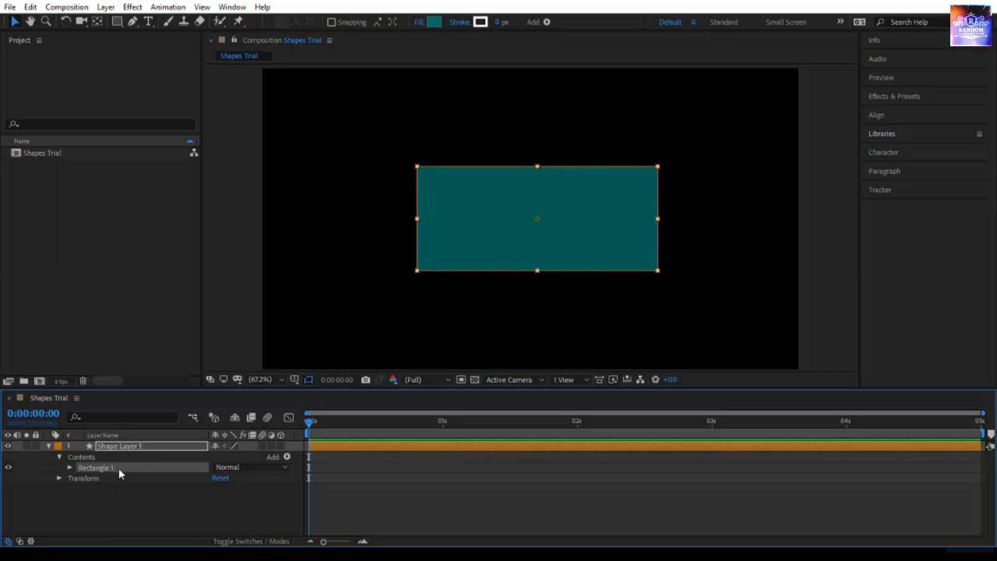
click(164, 446)
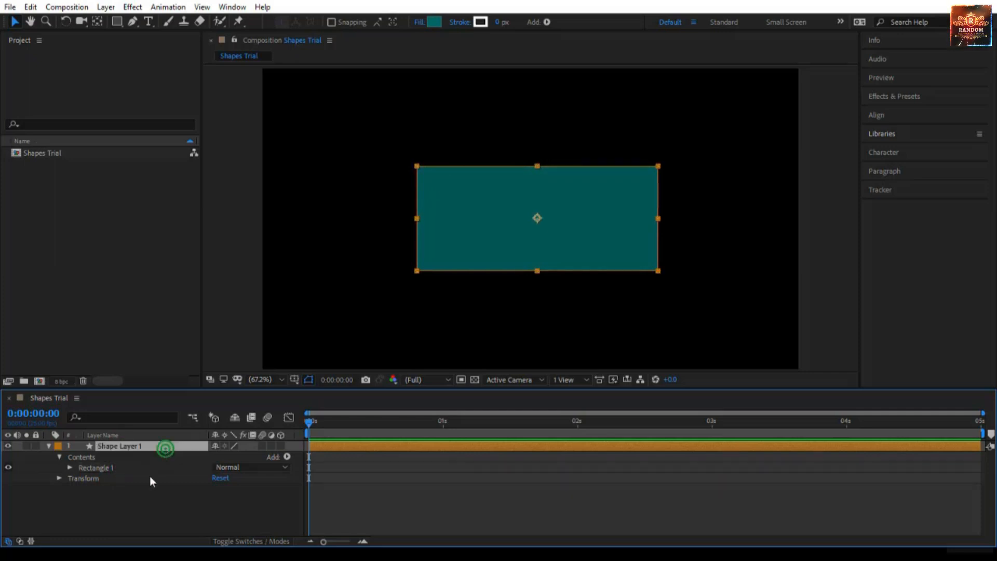
Draw a near-circular ellipse over the middle of the rectangle, within the same shape layer.
click(120, 19)
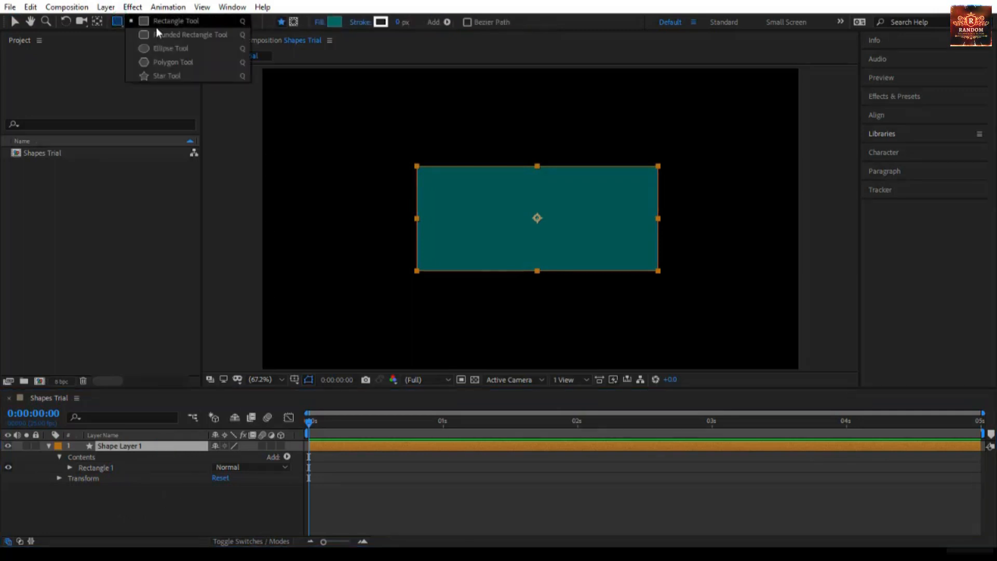
click(170, 47)
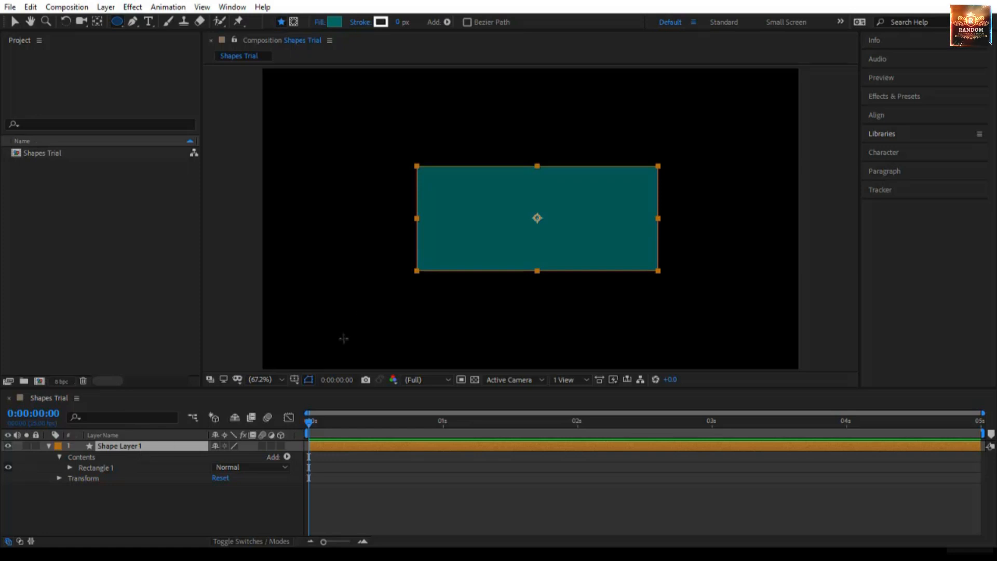
drag(461, 146, 607, 298)
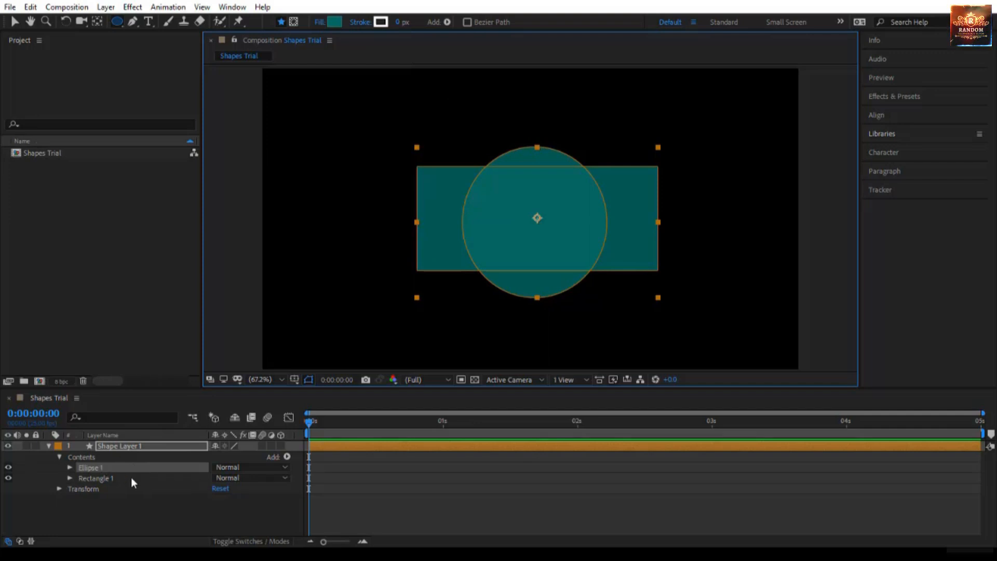
Set the stroke width of the whole shape layer to 10 px, covering both the ellipse and rectangle.
click(140, 446)
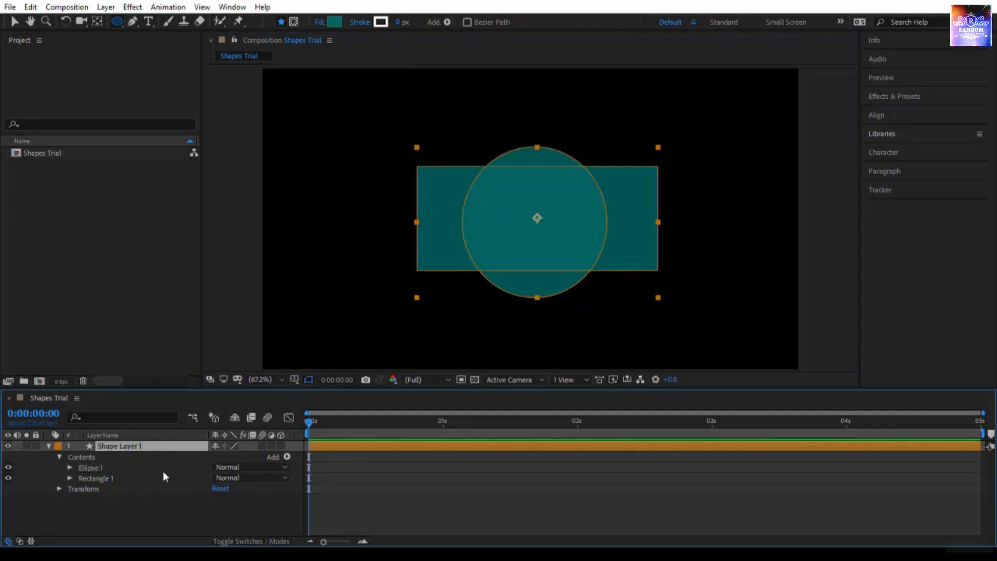
click(402, 24)
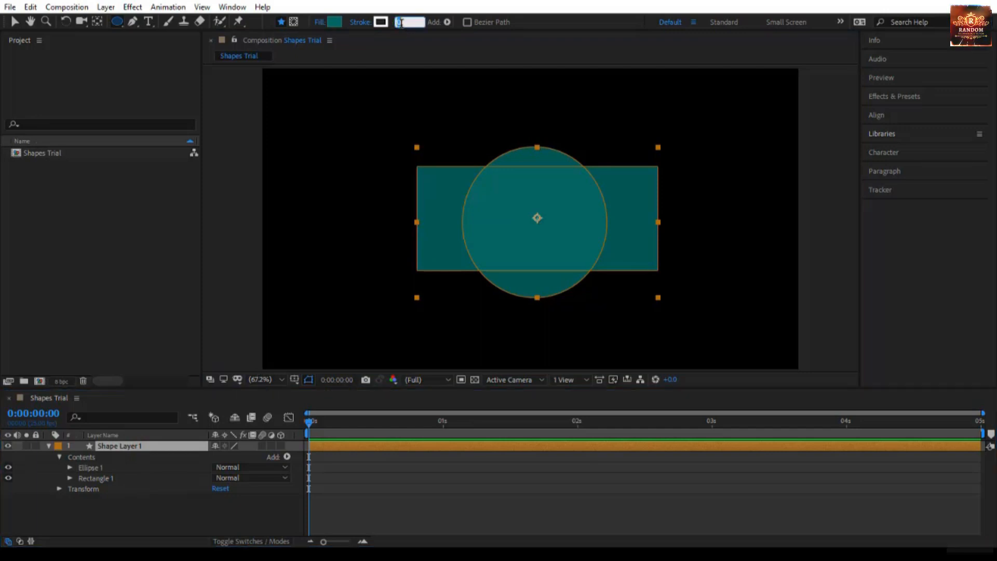
text(10)
key(Return)
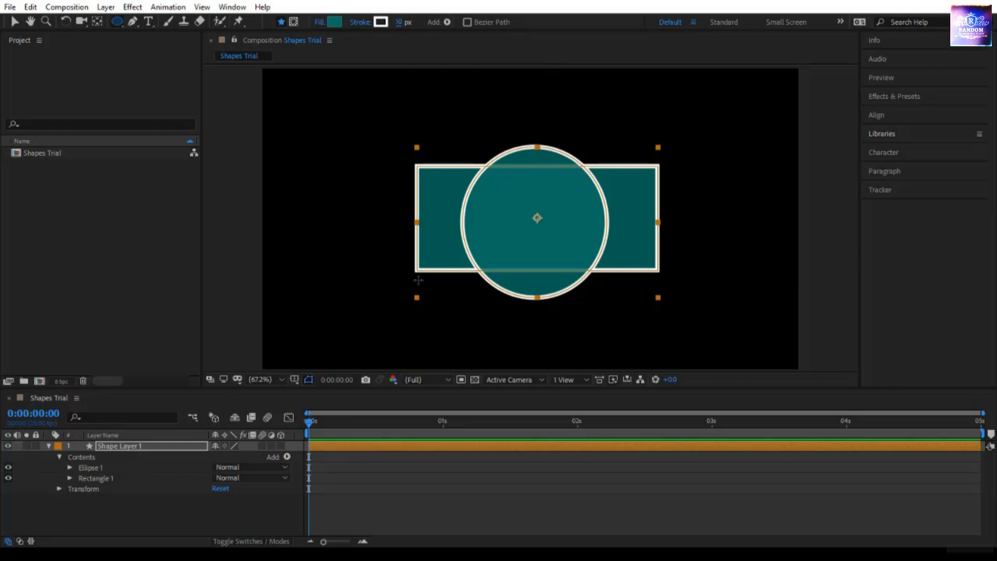
Try a lighter teal fill (308A80) for both shapes, discard it, and undo the layer's stroke width change.
click(338, 26)
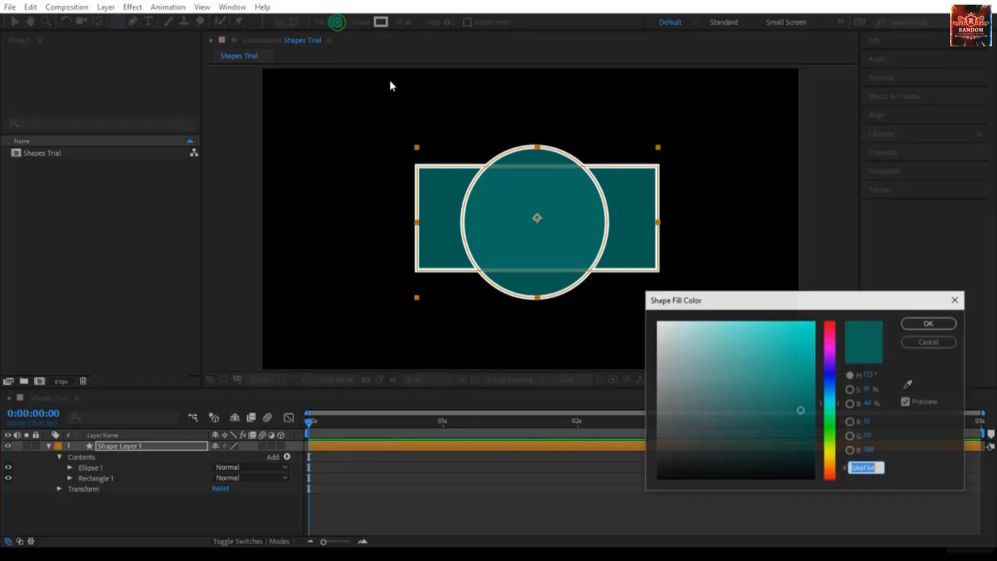
mouse_move(770, 382)
mouse_down()
mouse_move(769, 276)
mouse_move(760, 395)
mouse_up()
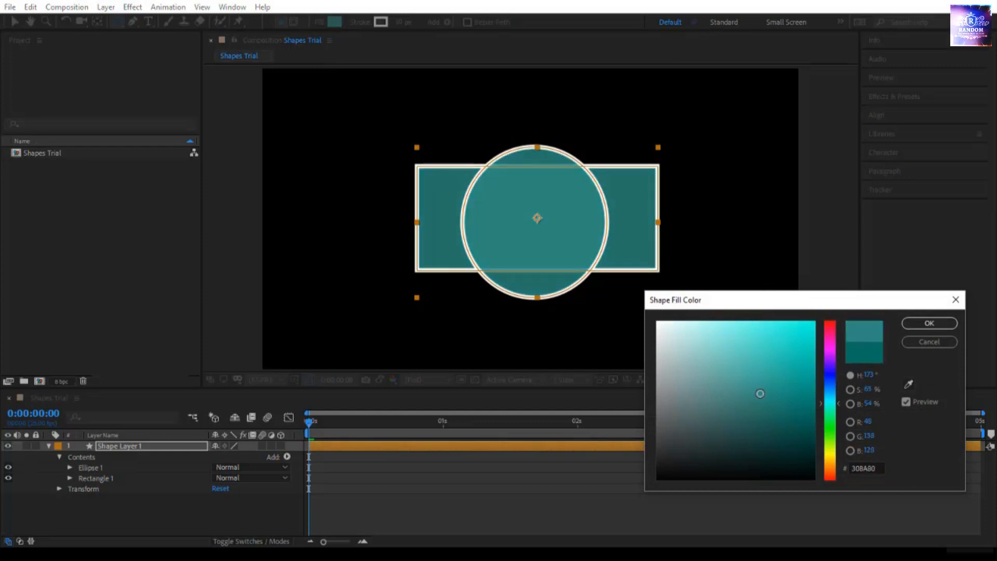
click(931, 341)
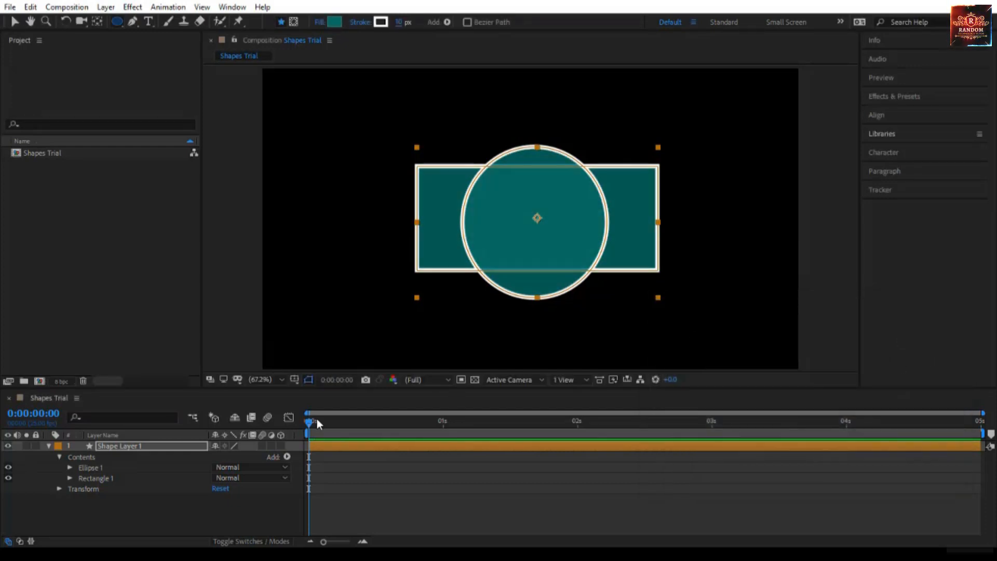
key(ctrl+z)
Select only Ellipse 1 within the shape layer and try adjusting its stroke width separately from the rectangle.
drag(94, 467, 123, 392)
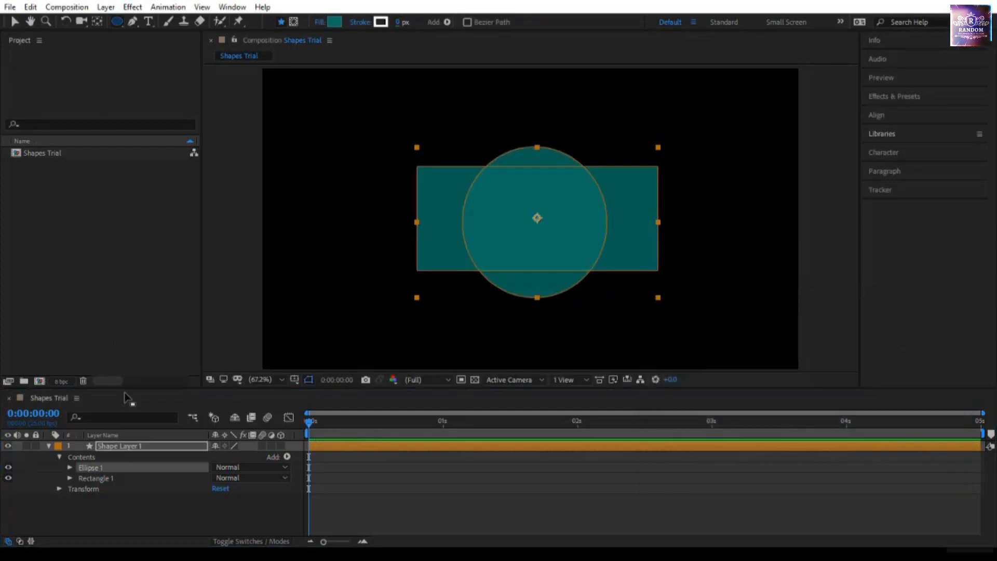
click(18, 20)
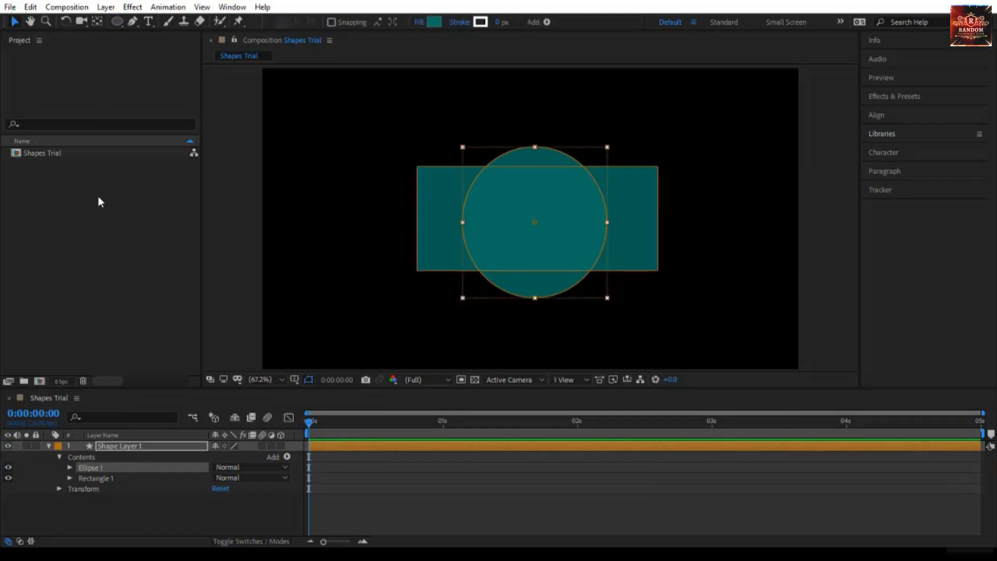
click(115, 468)
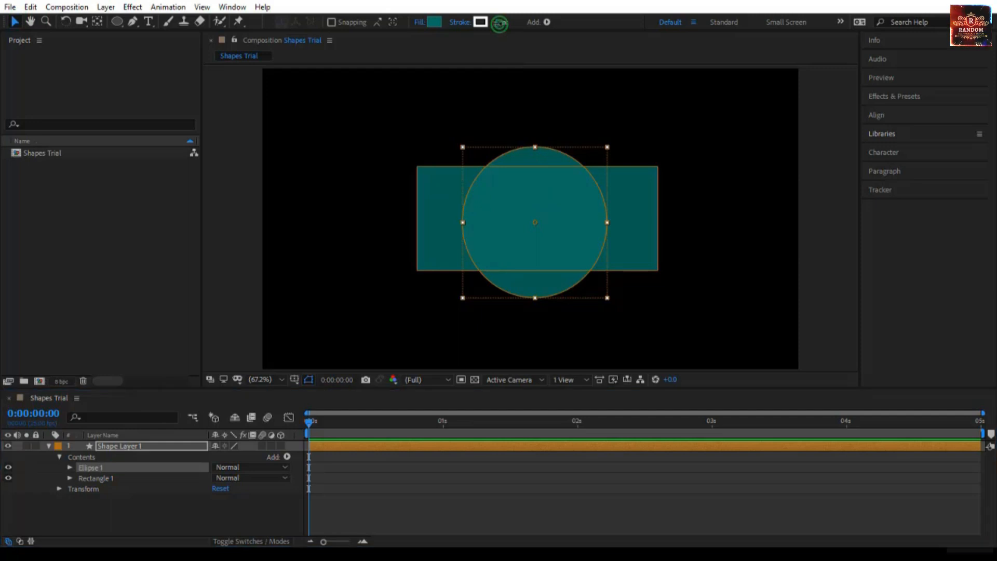
mouse_move(499, 23)
mouse_down()
mouse_move(528, 25)
mouse_move(503, 38)
mouse_up()
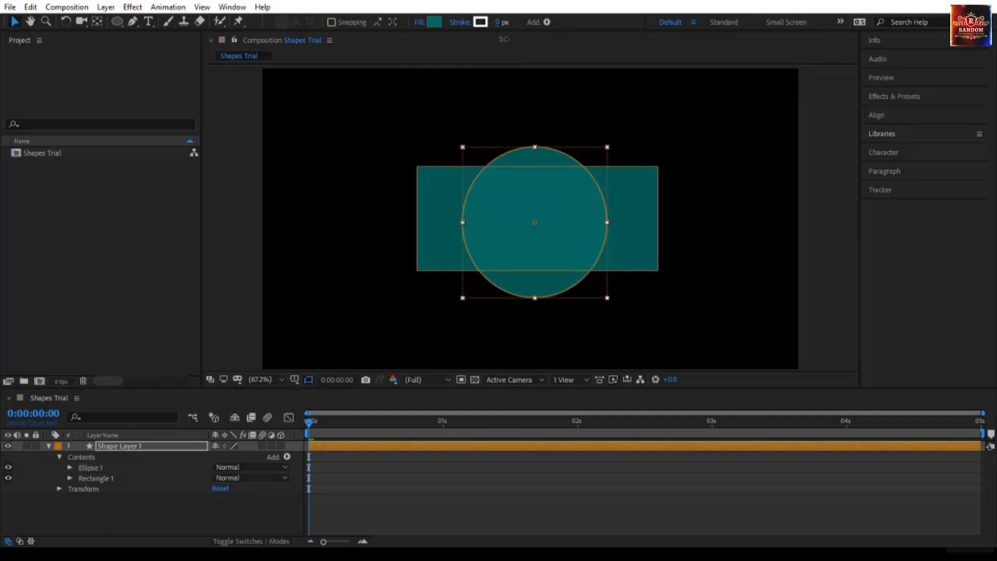
Increase the stroke width of Rectangle 1 alone to about 41 px and deselect everything.
click(150, 479)
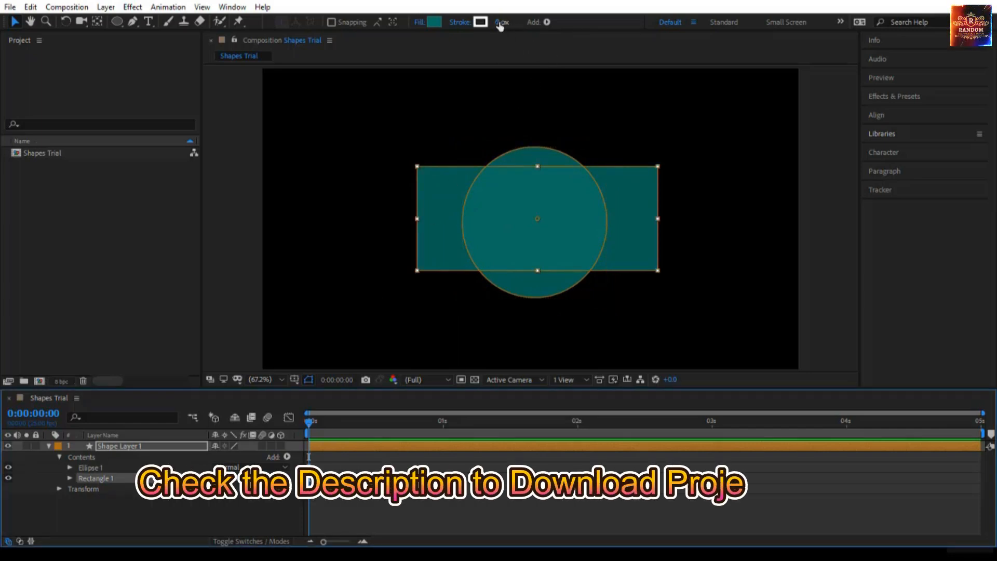
mouse_move(500, 26)
mouse_down()
mouse_move(517, 32)
mouse_move(530, 82)
mouse_up()
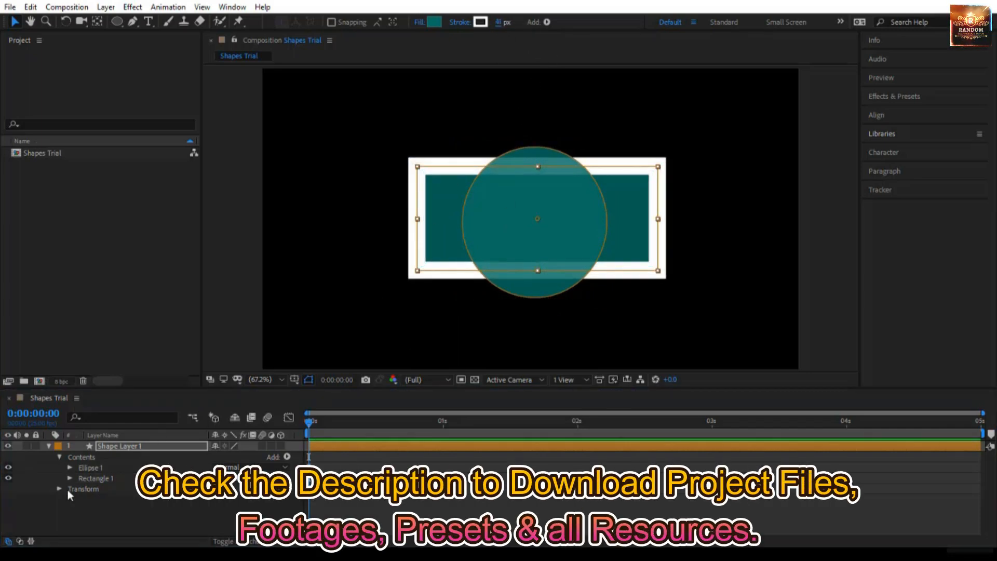
click(119, 502)
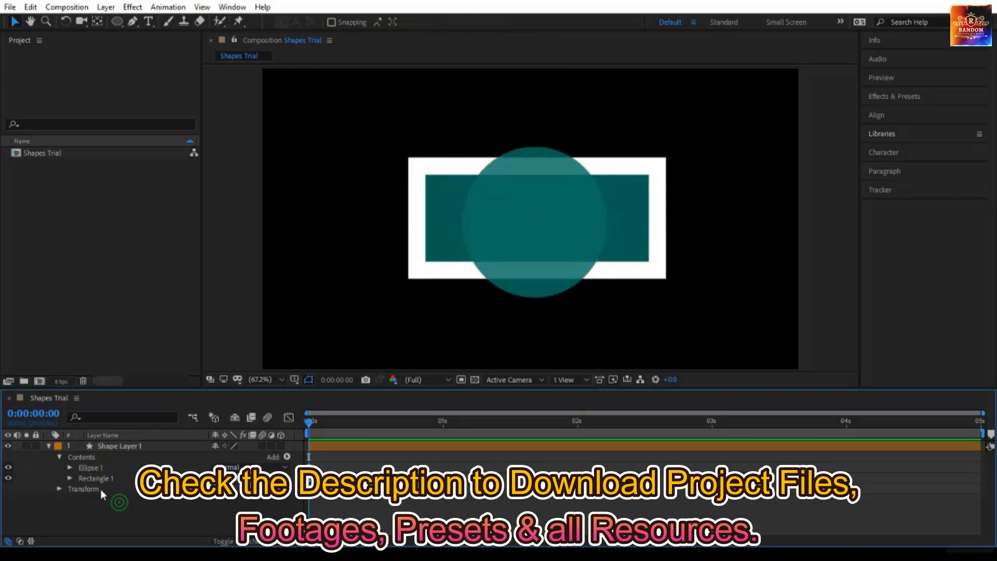
Select Ellipse 1, Rectangle 1 and the whole shape layer in turn to compare their stroke settings.
click(118, 467)
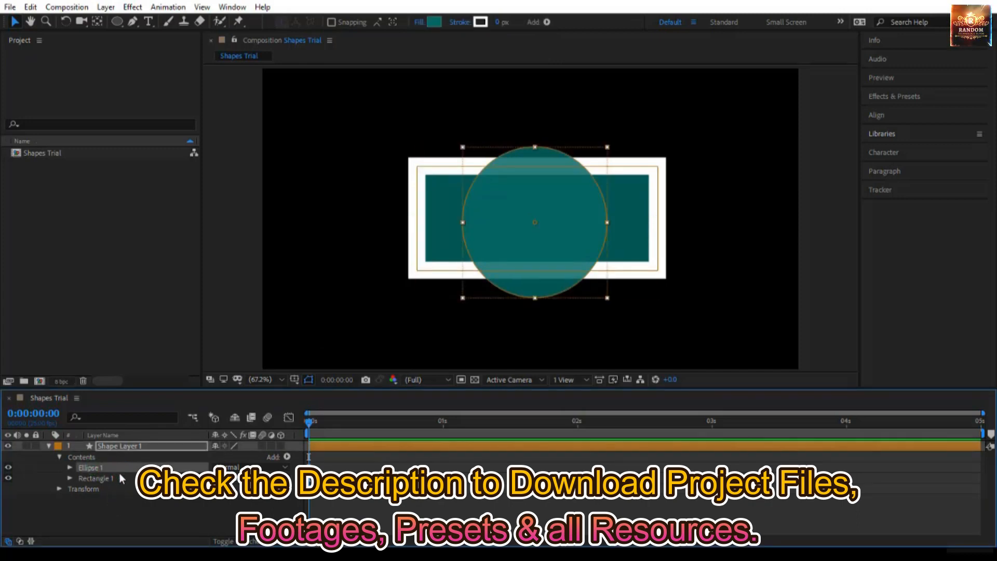
click(117, 478)
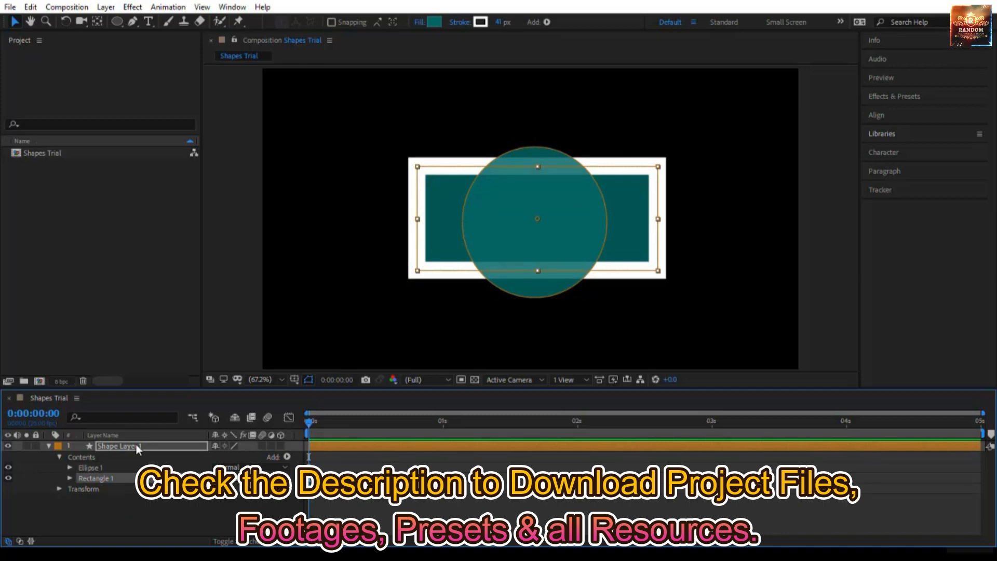
click(137, 444)
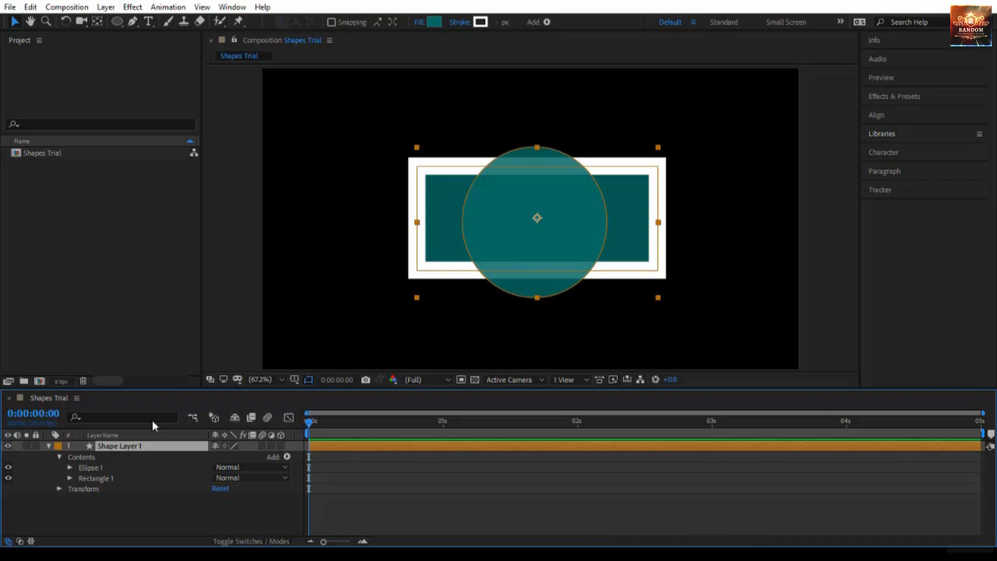
Enlarge the timeline area upwards and expand the Transform properties of Shape Layer 1.
drag(167, 389, 178, 293)
click(138, 479)
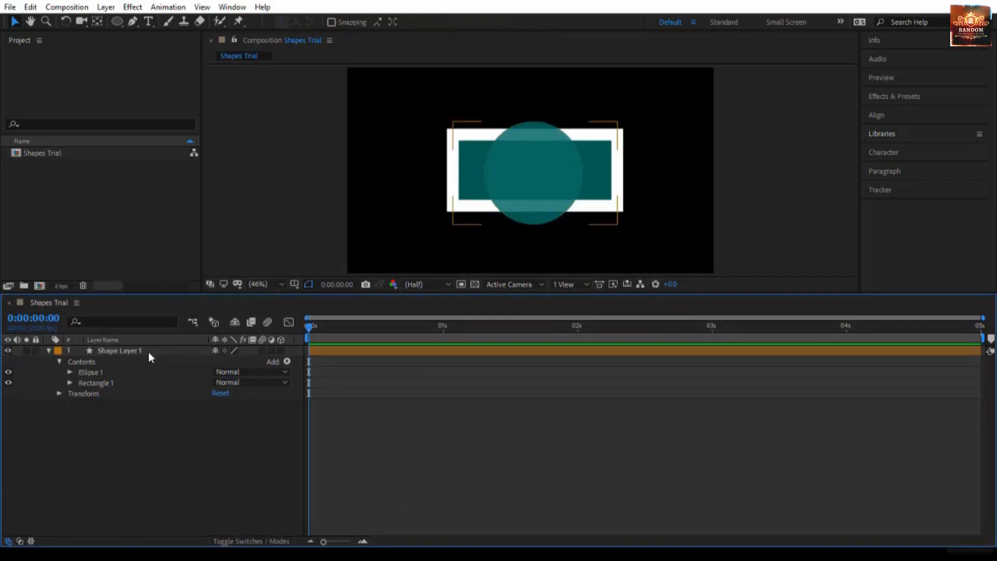
click(148, 351)
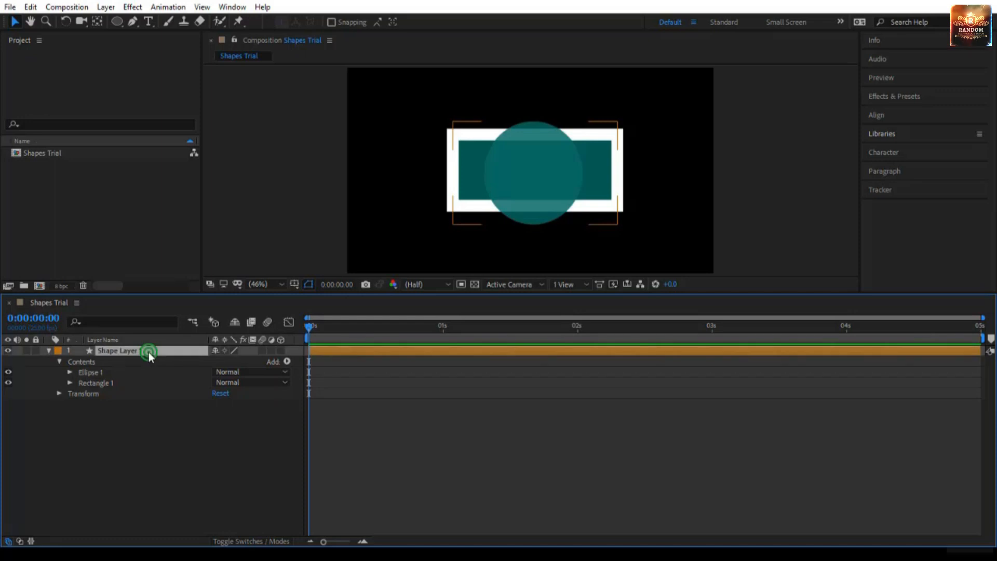
click(61, 394)
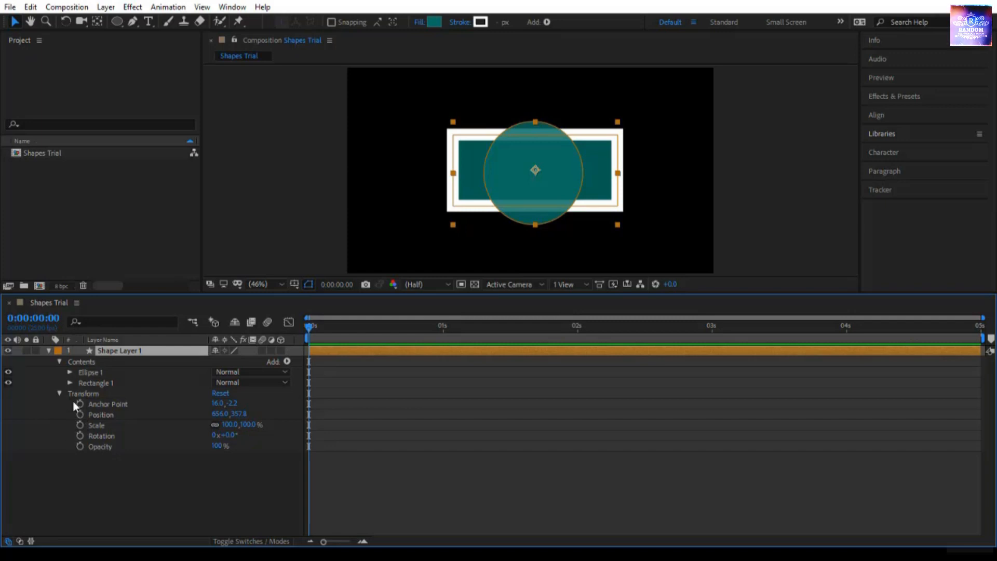
Collapse the layer's Transform group, expand Rectangle 1 and go through its path, stroke, fill and transform entries.
click(61, 394)
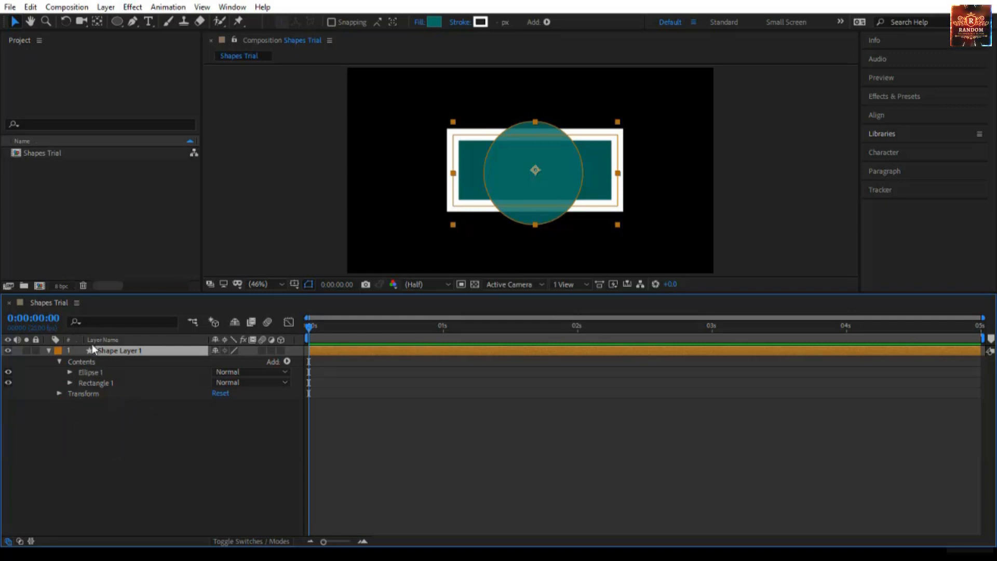
click(99, 372)
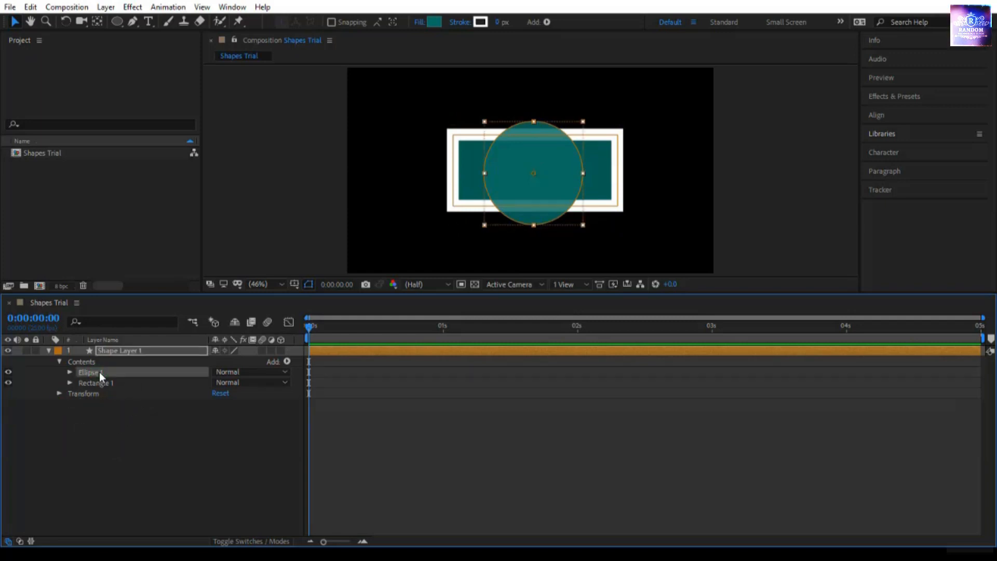
click(104, 382)
click(70, 383)
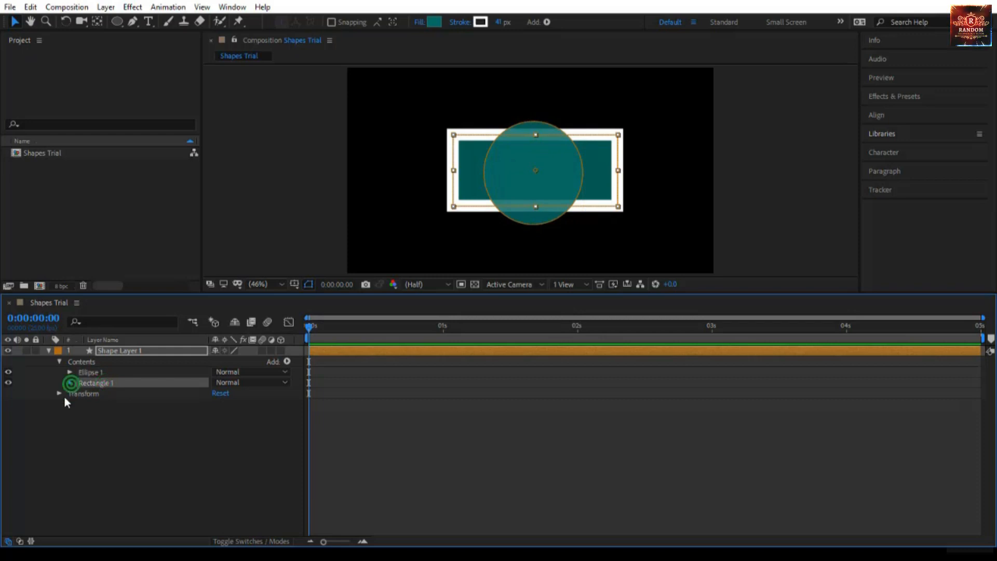
click(115, 393)
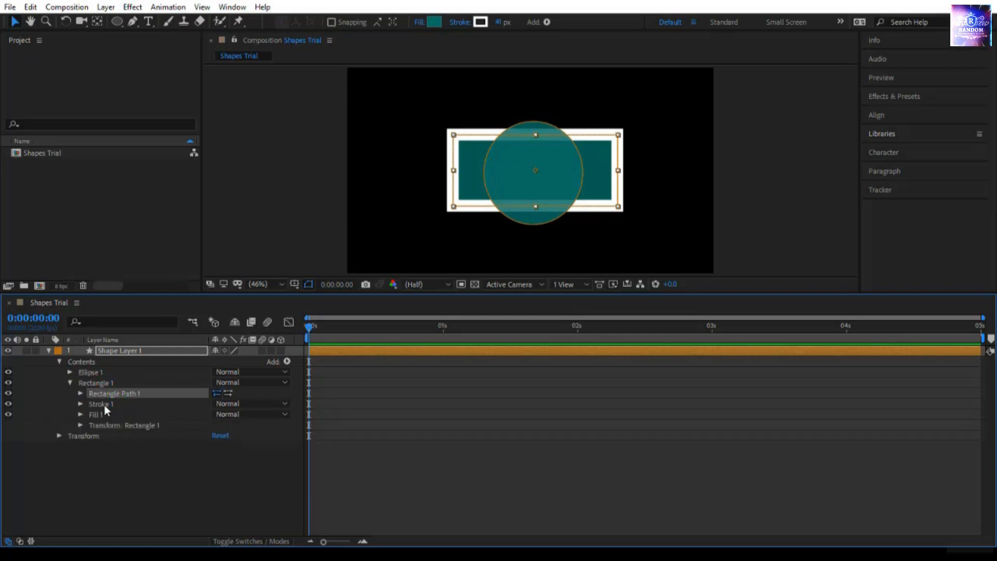
click(104, 404)
click(106, 415)
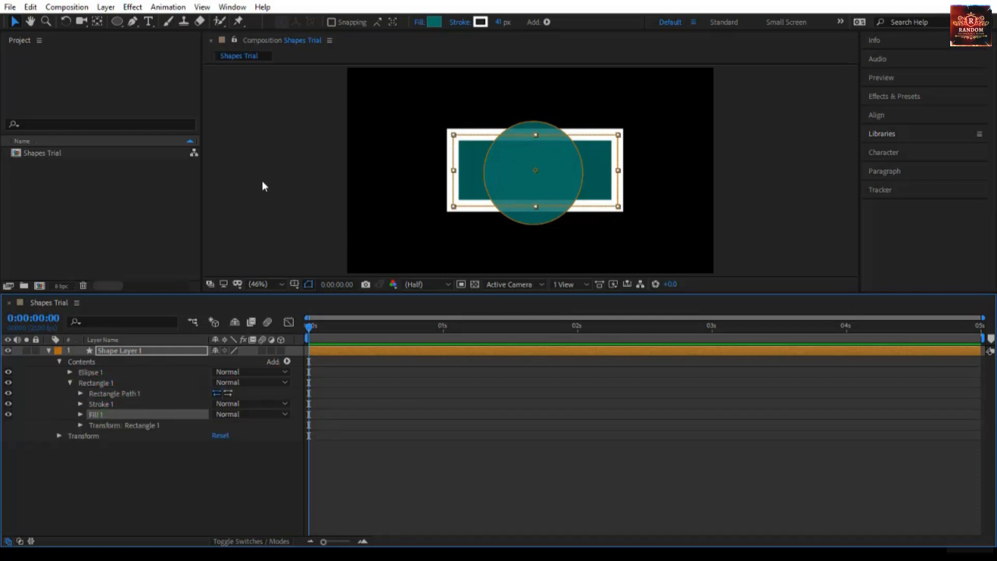
click(102, 427)
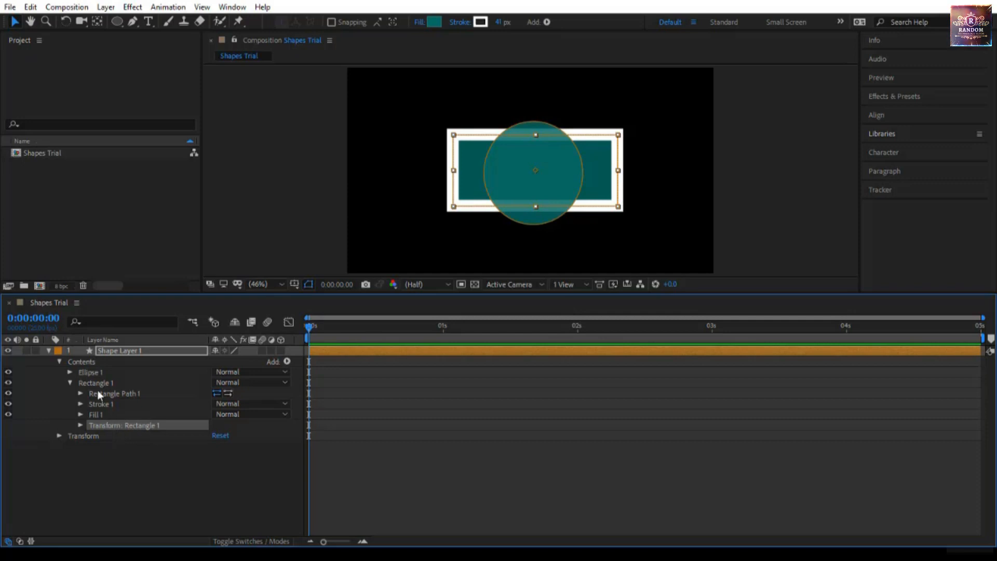
Expand Rectangle Path 1 and change its size to about 613.5 × 265.4 and its position to 0, 13.
click(80, 393)
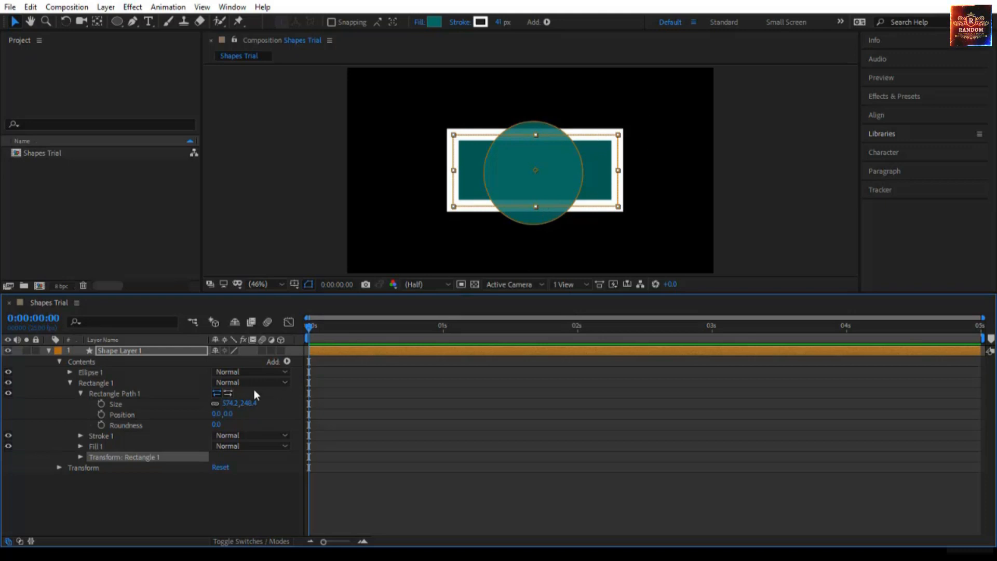
drag(247, 404, 182, 427)
Move Rectangle 1 down through its own transform properties to a position of about 16, 63.8, and collapse the group.
click(108, 457)
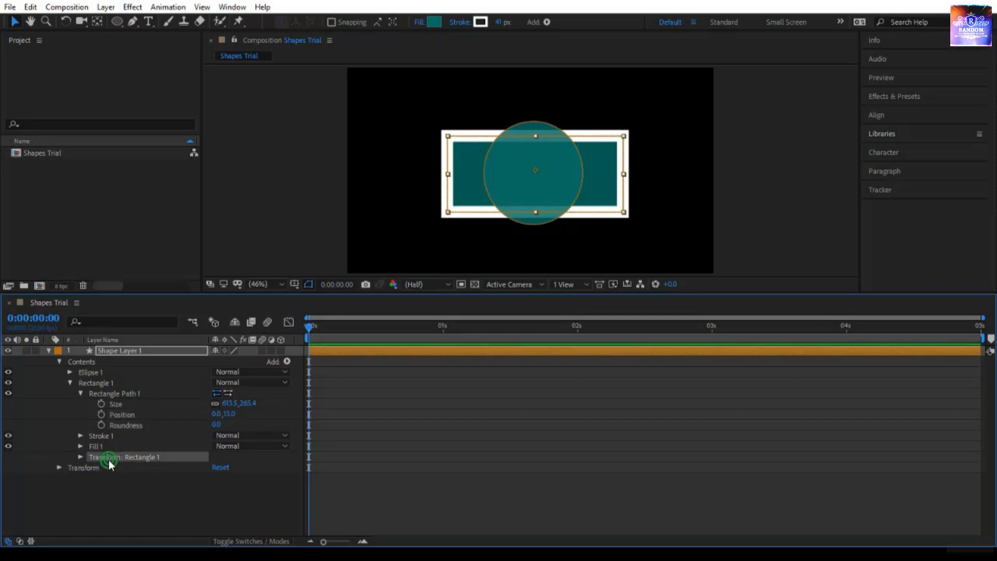
click(80, 457)
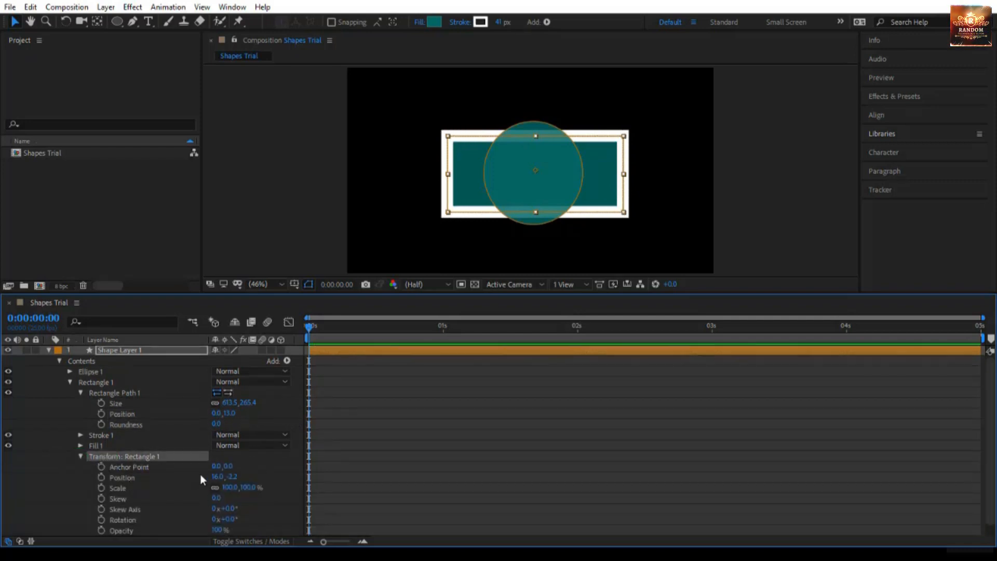
scroll(201, 475, down, 1)
mouse_move(233, 466)
mouse_down()
mouse_move(283, 466)
mouse_move(235, 466)
mouse_up()
drag(163, 475, 262, 475)
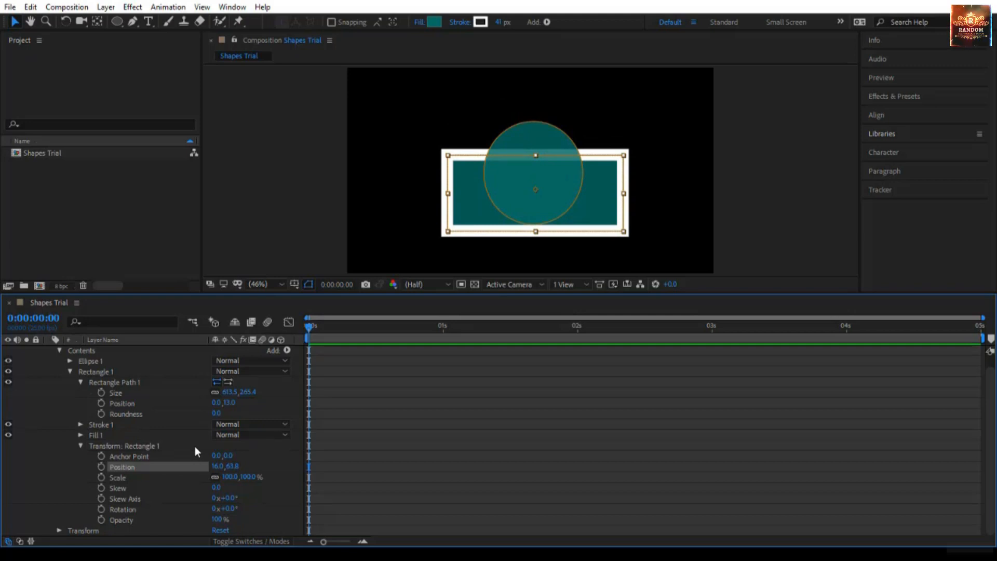
click(78, 446)
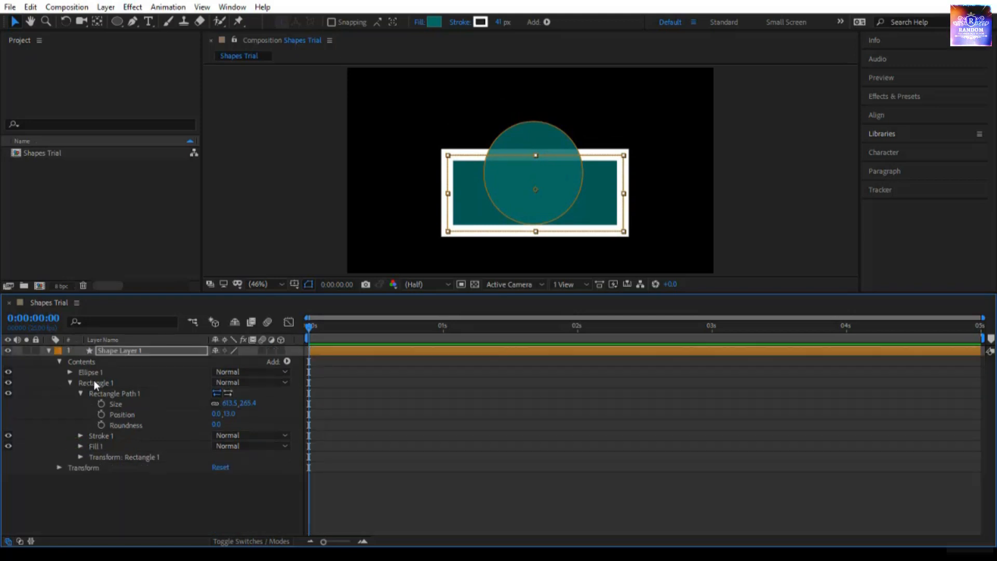
Expand Ellipse Path 1, enlarge its size to about 357.6 × 373, and compare selecting the whole layer with Ellipse 1.
click(145, 351)
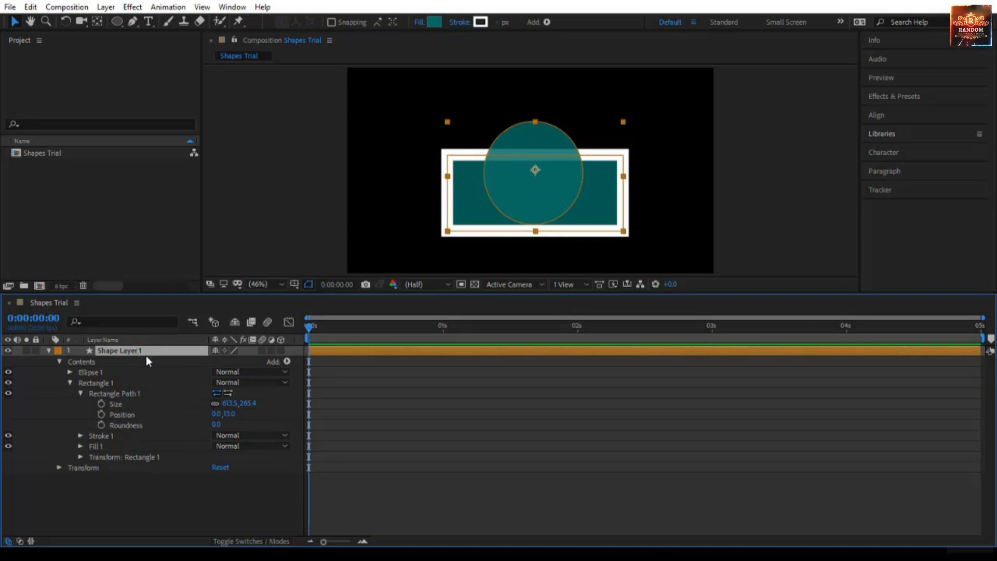
click(69, 372)
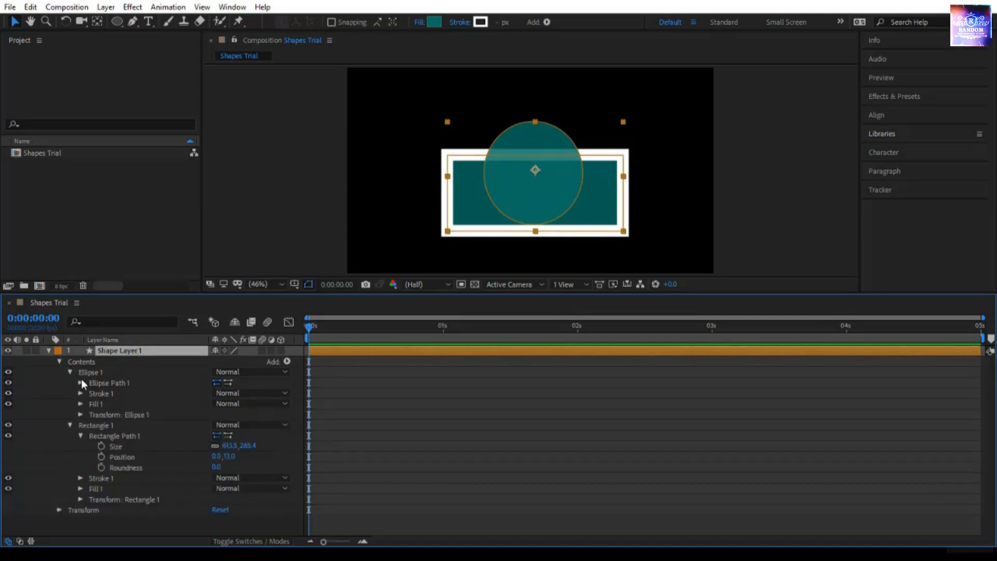
click(80, 383)
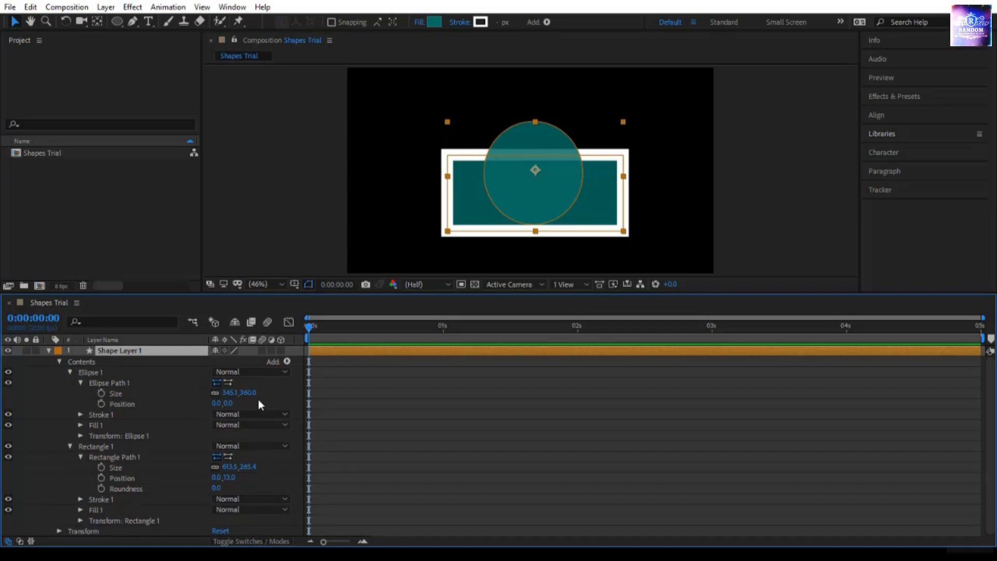
drag(250, 397, 277, 412)
click(165, 353)
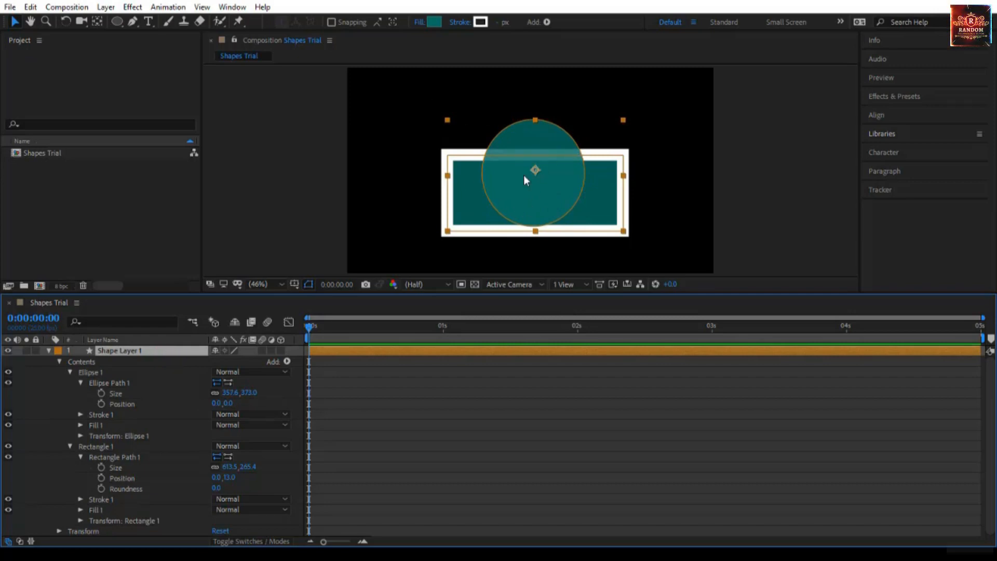
click(123, 370)
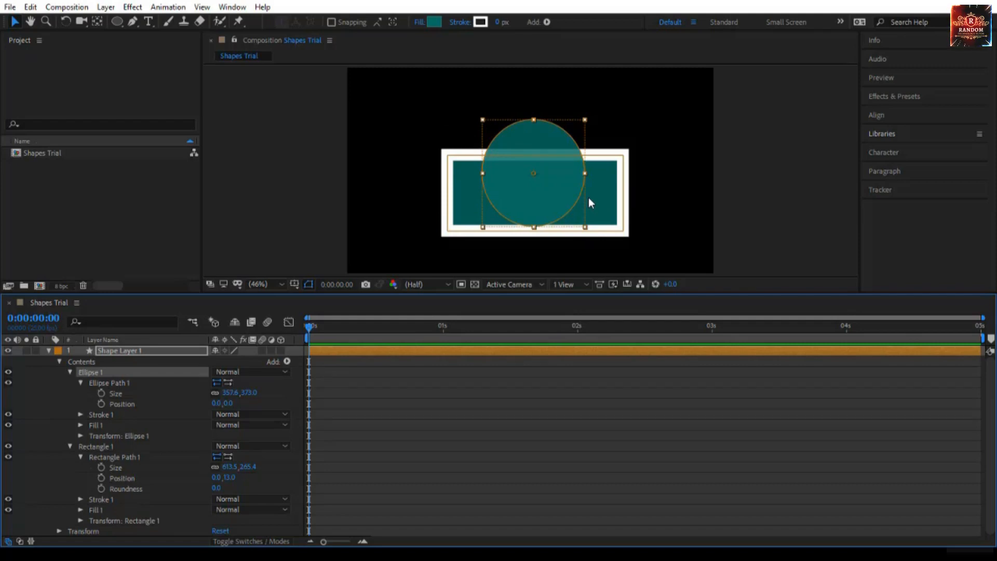
Delete Shape Layer 1 and shrink the timeline area to enlarge the composition preview.
click(169, 348)
key(Delete)
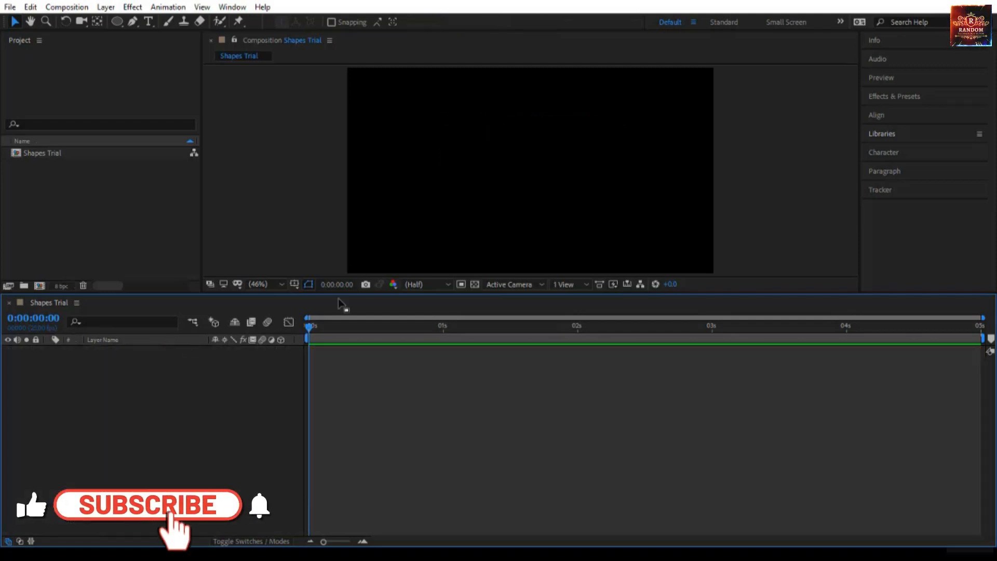
drag(341, 297, 341, 404)
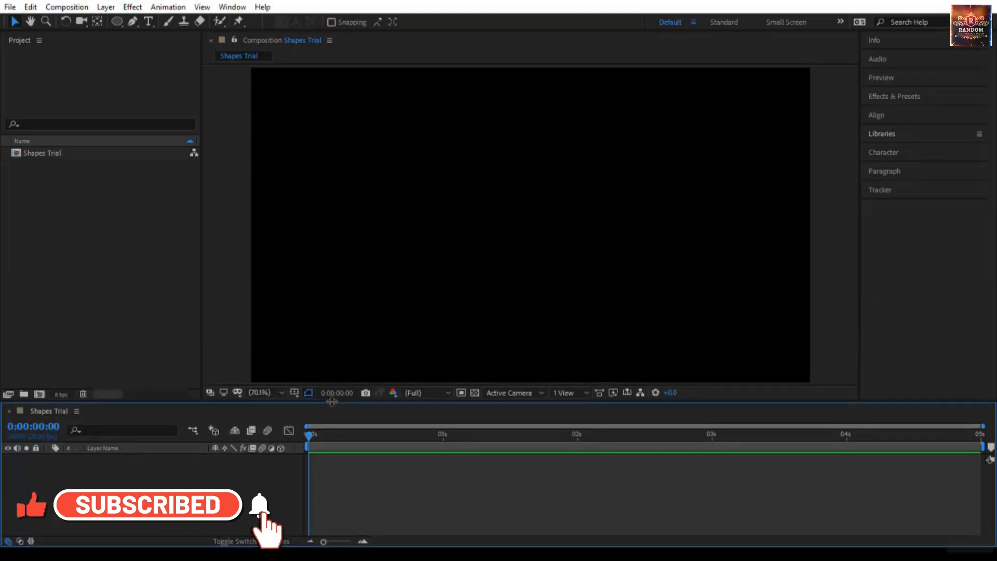
Draw a circle with the Ellipse tool near the centre of the composition, with its anchor point at the circle's centre.
click(117, 22)
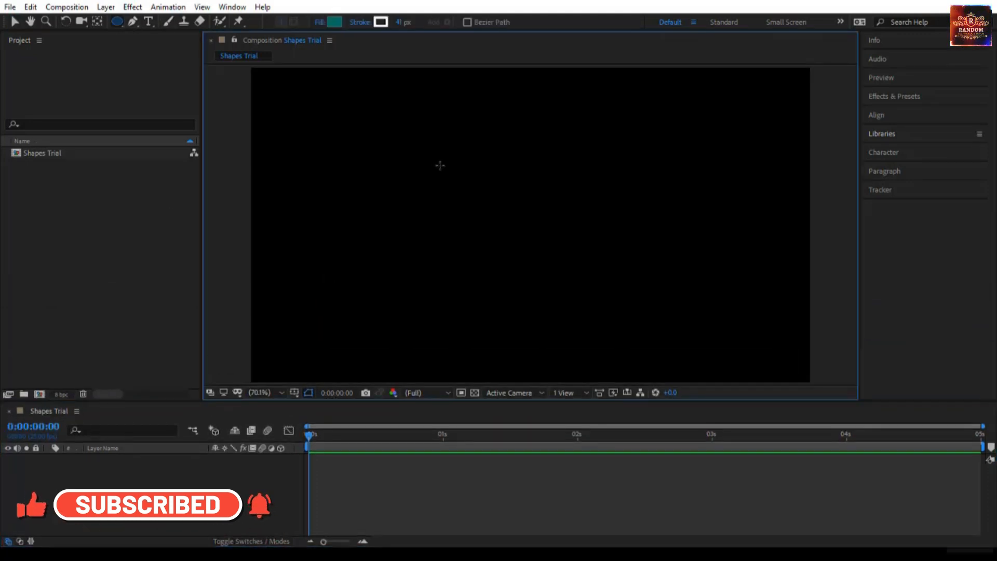
mouse_move(440, 166)
mouse_down()
mouse_move(557, 267)
mouse_move(616, 341)
mouse_up()
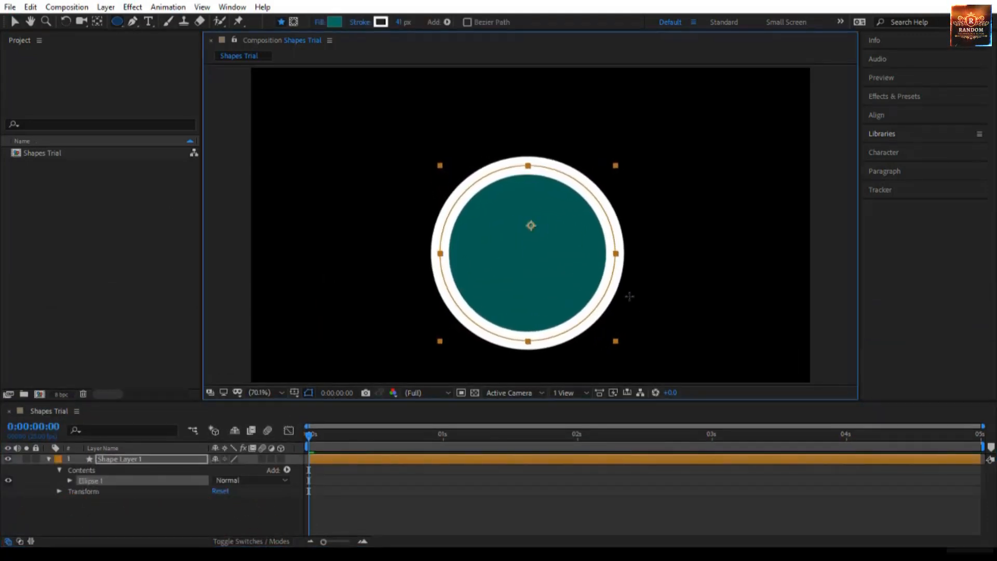
drag(630, 297, 612, 337)
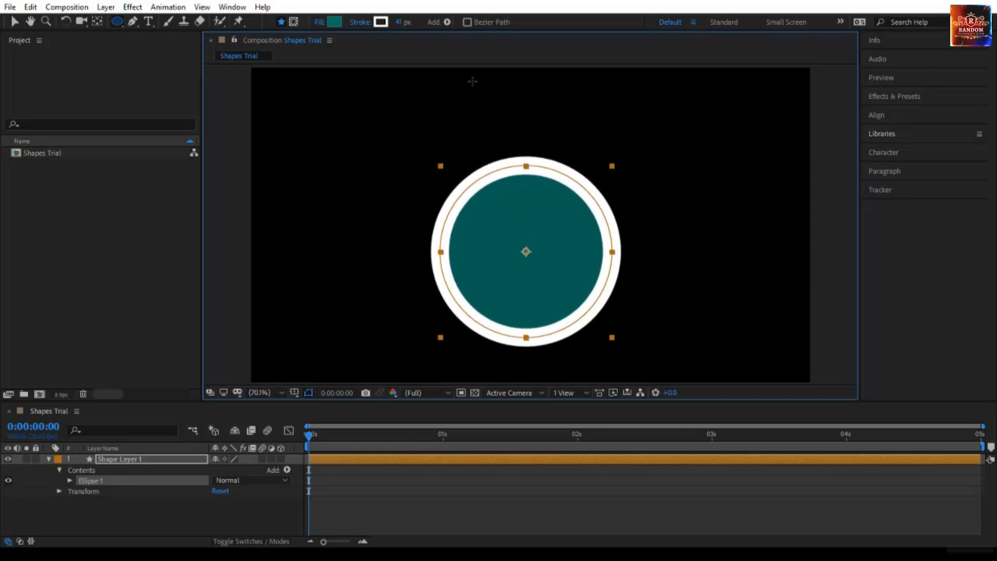
Set the circle's stroke width to 2 px.
click(400, 22)
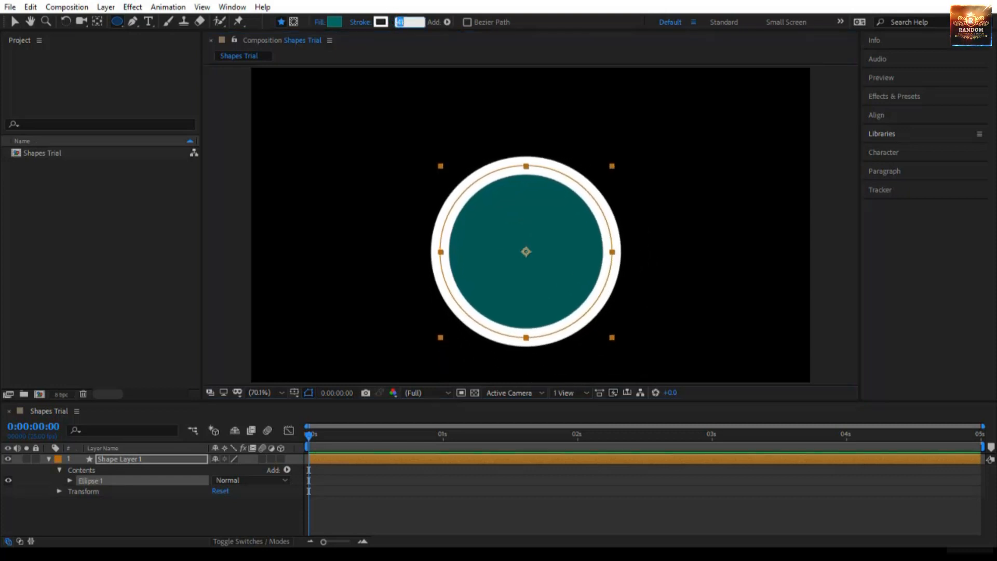
text(2)
key(Return)
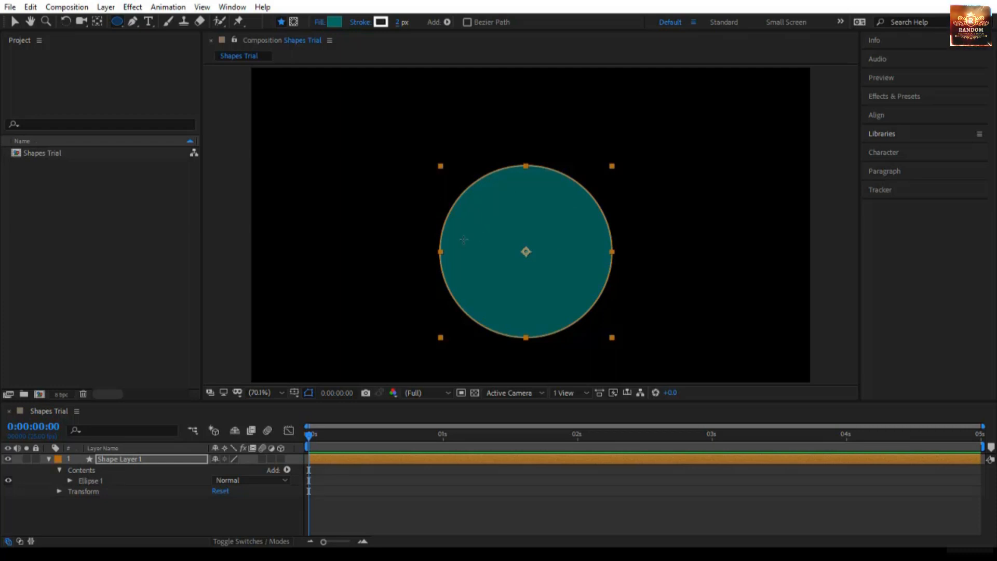
Undo the circle and its stroke change, and try drawing a shape with the Rectangle tool.
key(ctrl+z)
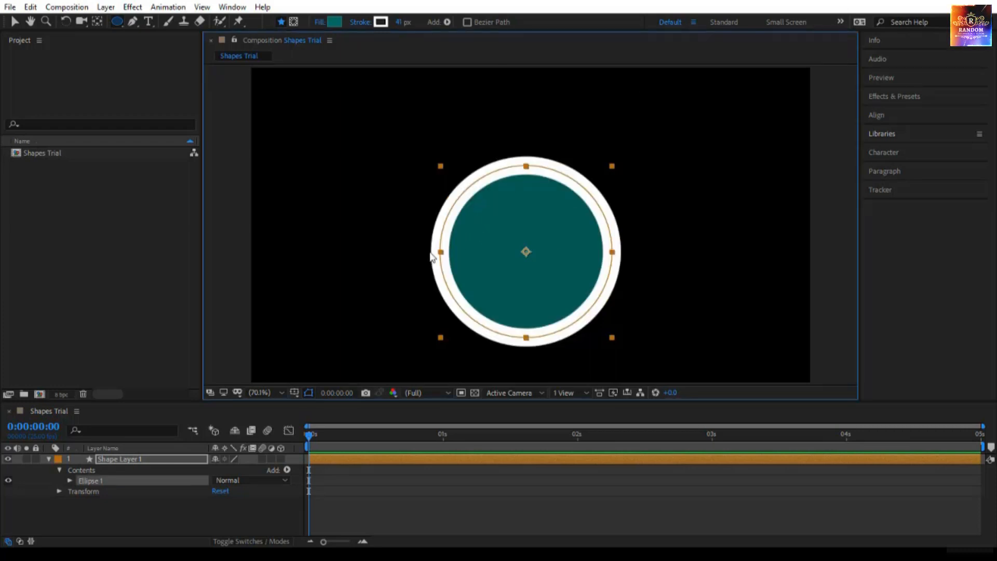
key(ctrl+z)
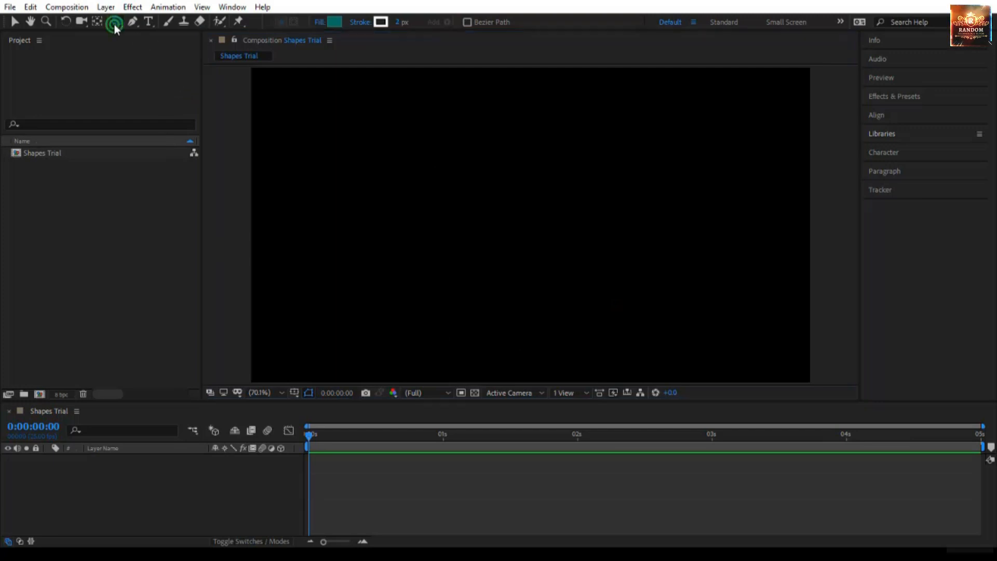
drag(114, 24, 166, 34)
drag(413, 175, 576, 278)
key(ctrl+z)
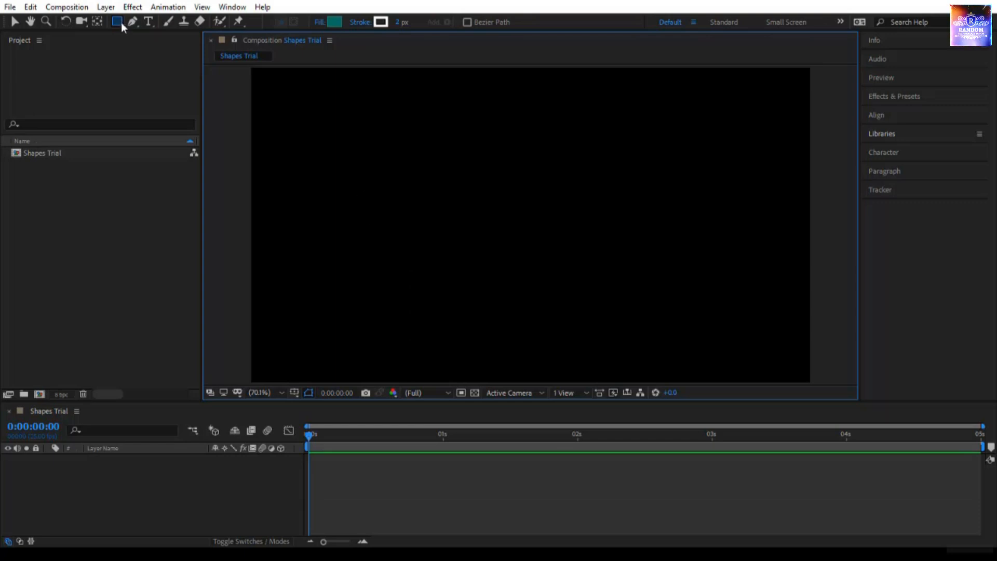
Draw a pentagon with the Polygon tool near the composition's centre, with an outer radius of about 128.5.
drag(117, 21, 182, 61)
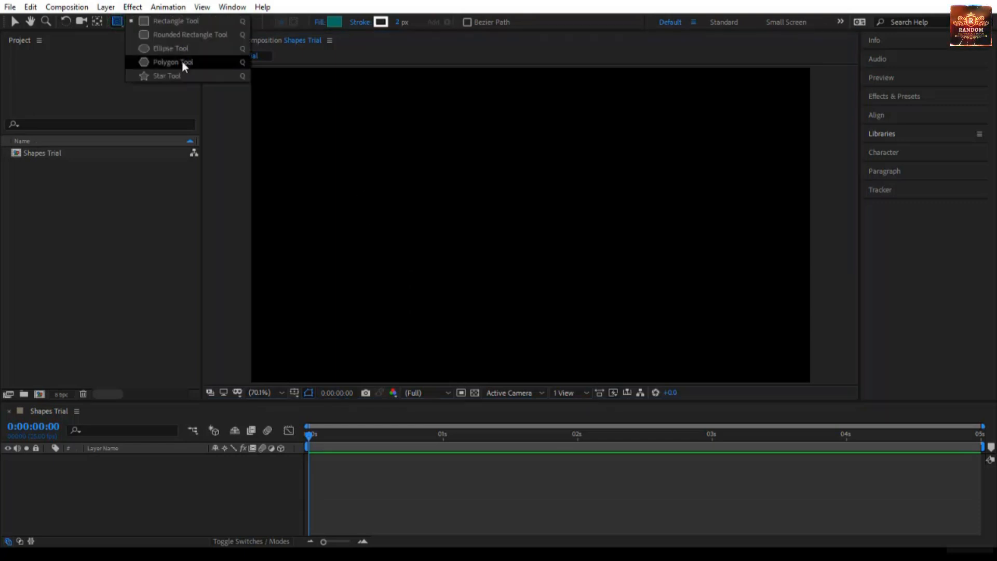
click(183, 62)
drag(518, 225, 553, 271)
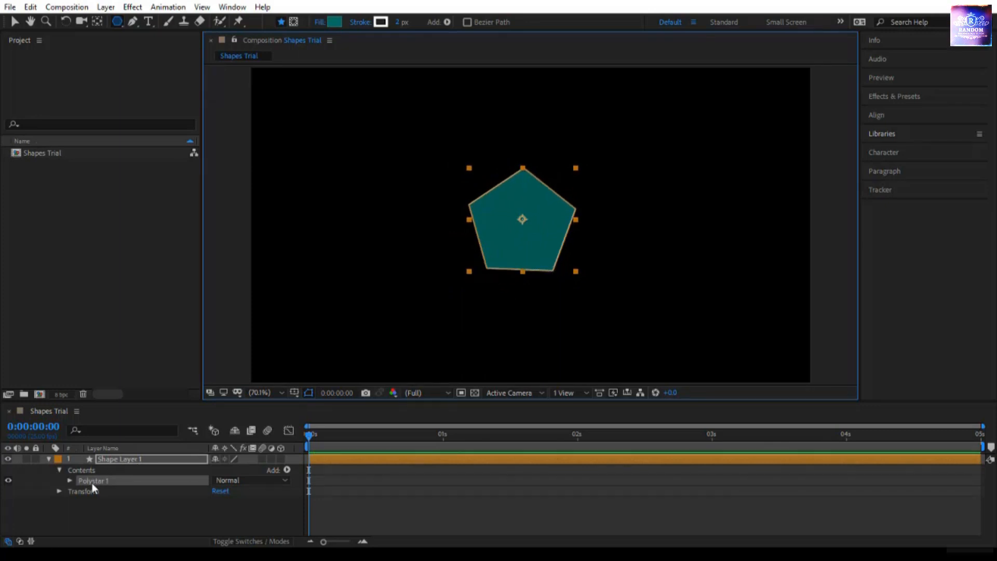
Expand Polystar 1 and its Polystar Path 1 properties, and enlarge the timeline area to show them.
click(69, 480)
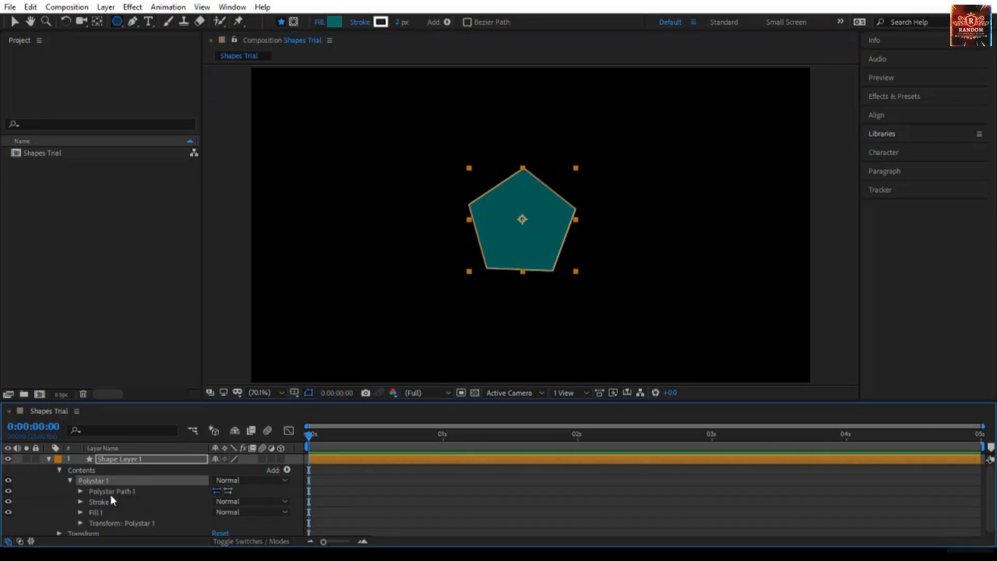
click(111, 491)
click(80, 491)
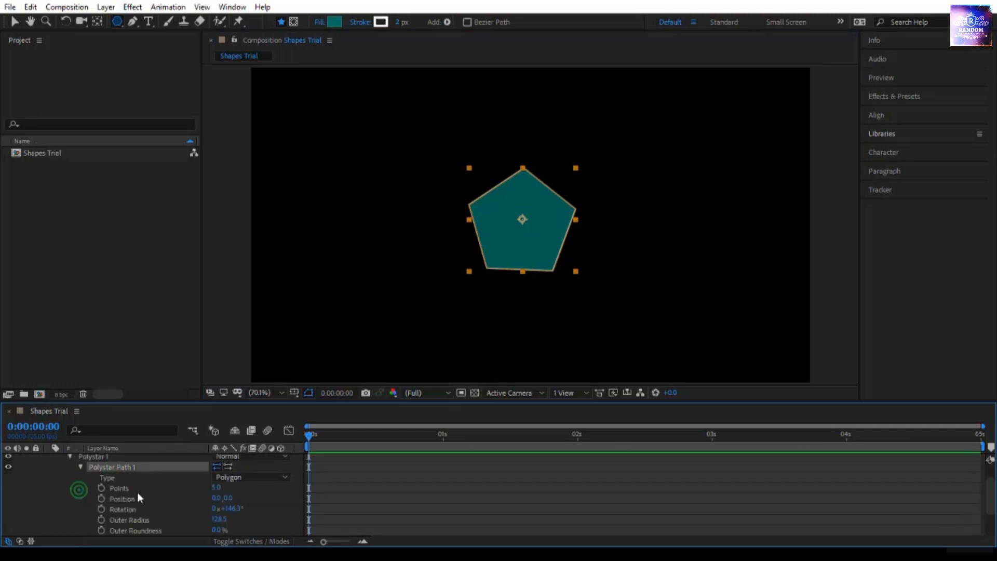
drag(148, 401, 148, 324)
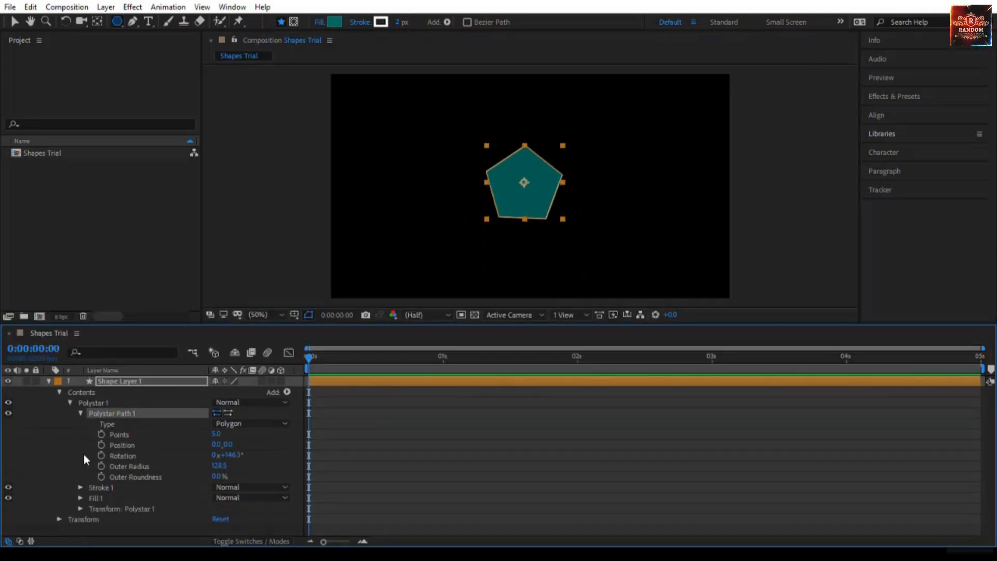
Change the polystar's type to Star and reduce its number of points to 3.
click(231, 424)
click(238, 437)
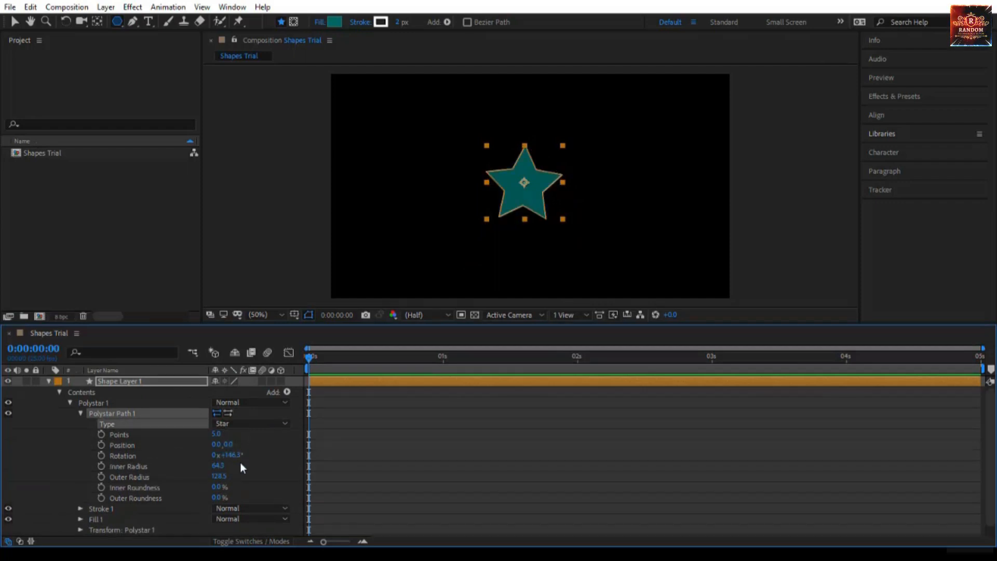
click(235, 426)
click(193, 438)
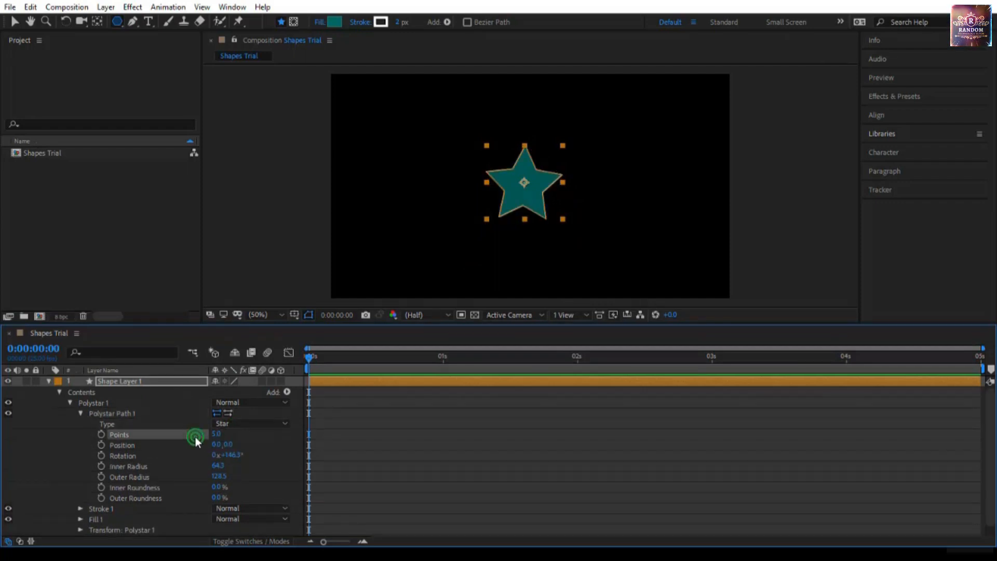
mouse_move(219, 439)
mouse_down()
mouse_move(250, 441)
mouse_move(208, 447)
mouse_up()
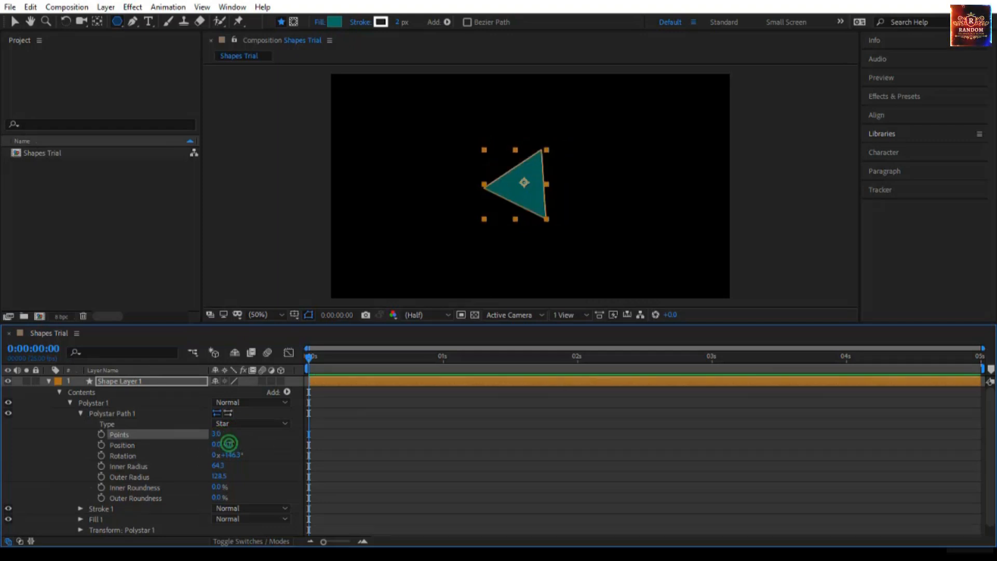
Set the polystar path's position to 0, -12 and its rotation to 0°.
drag(229, 445, 220, 466)
click(228, 455)
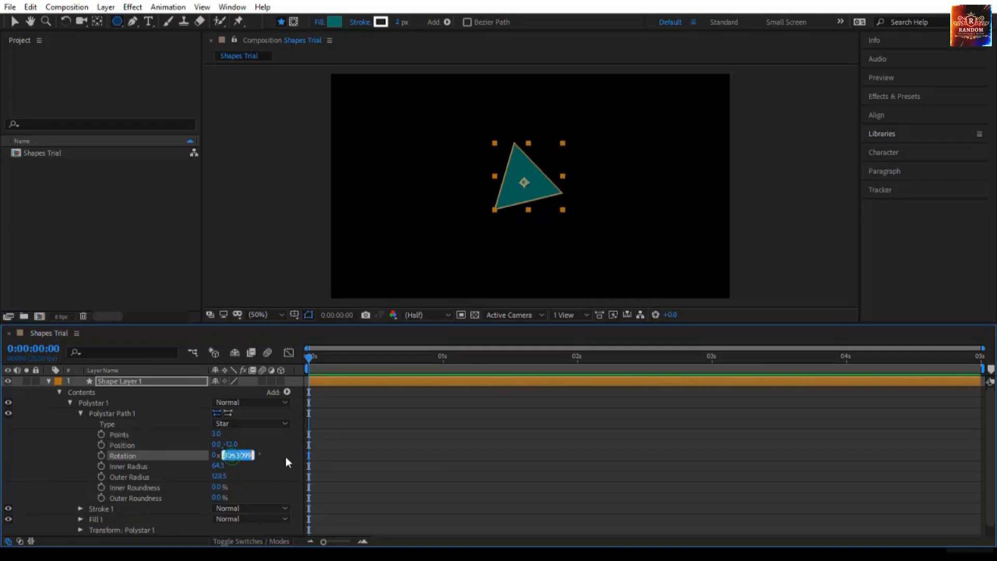
text(0)
key(Return)
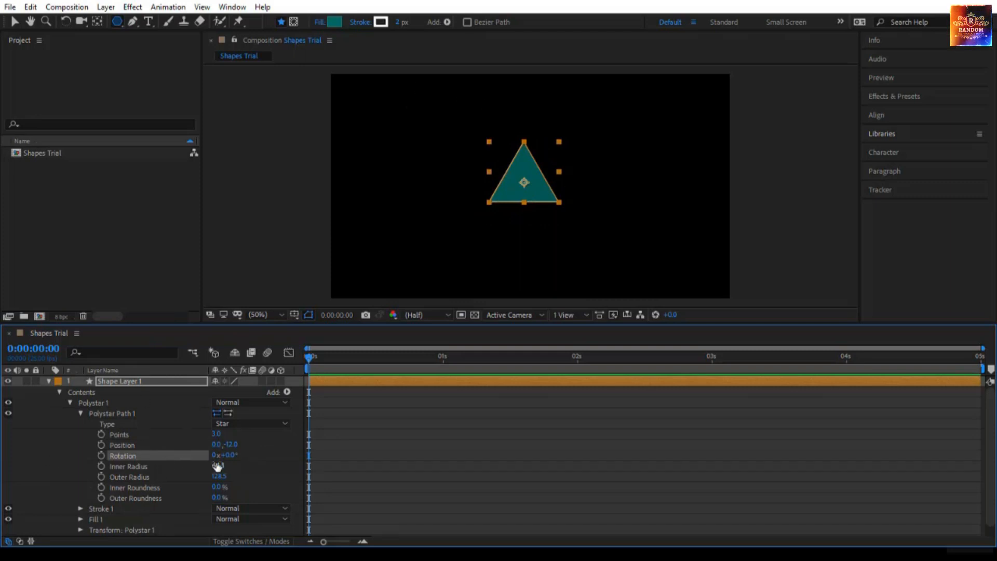
Adjust the star's inner radius to about 53.3 and outer radius to about 113.5, and increase its inner and outer roundness.
drag(217, 466, 353, 488)
drag(995, 392, 420, 487)
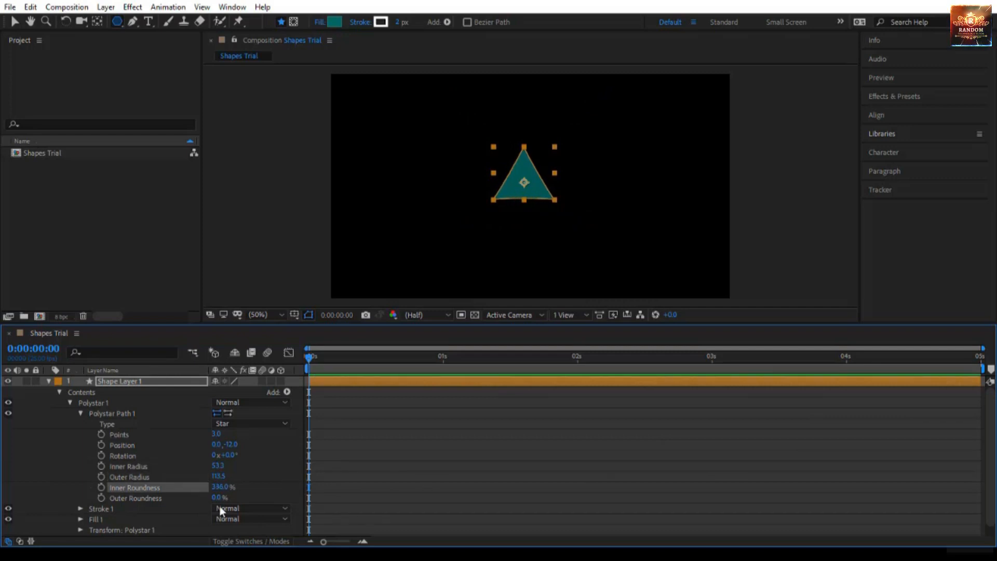
drag(218, 497, 456, 499)
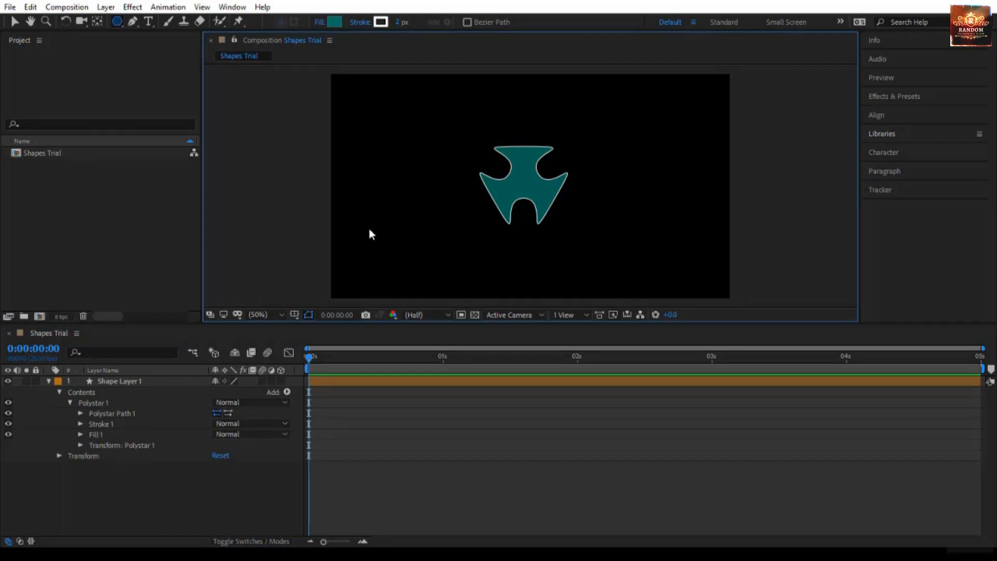